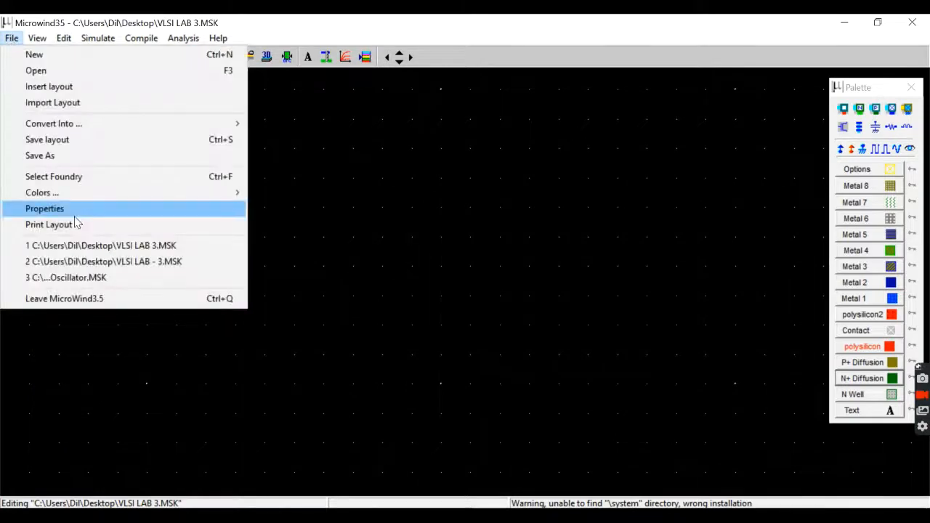
# Select the cmos08.rul rule file as the foundry technology for the layout.
pyautogui.click(51, 177)
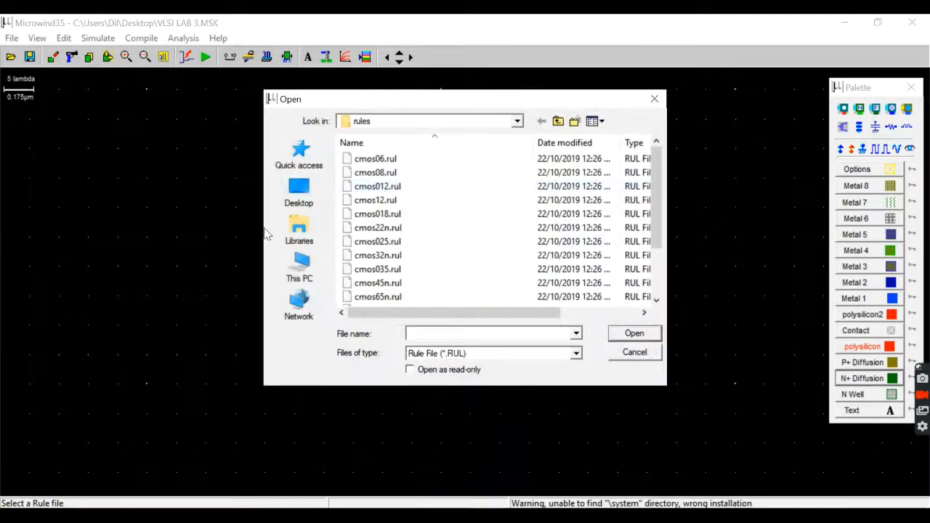
pyautogui.click(467, 180)
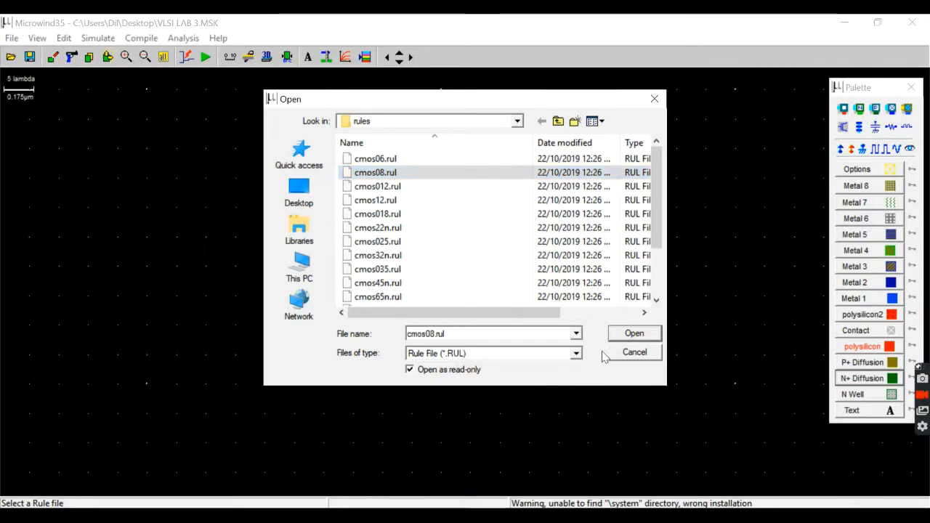
pyautogui.click(410, 369)
pyautogui.click(630, 333)
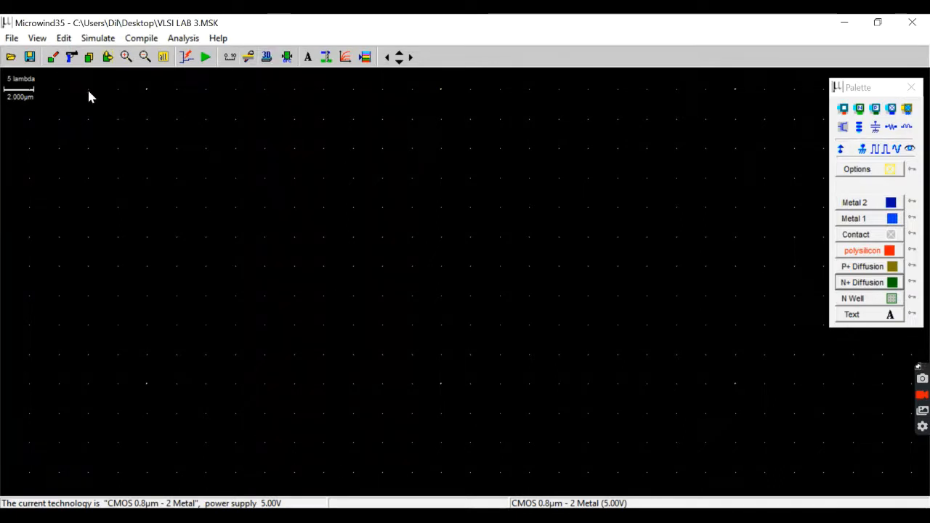
pyautogui.click(66, 40)
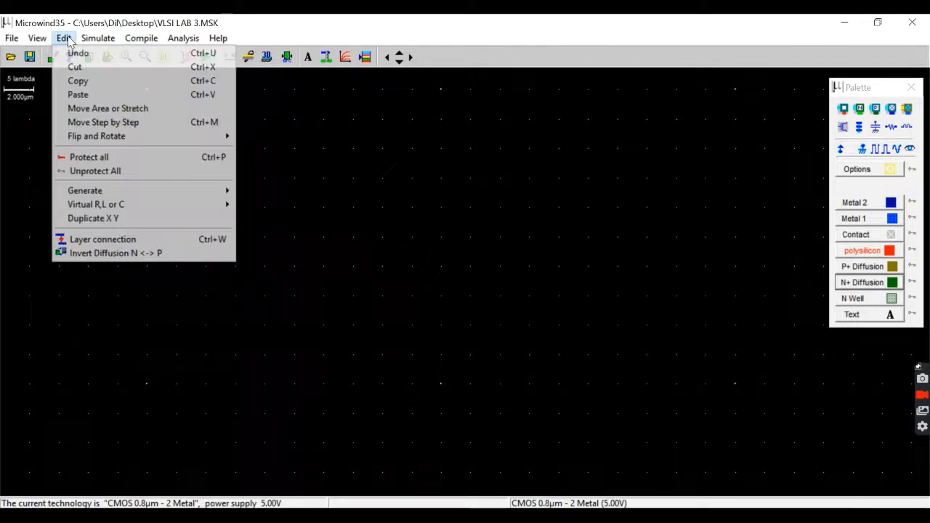
pyautogui.moveTo(114, 195)
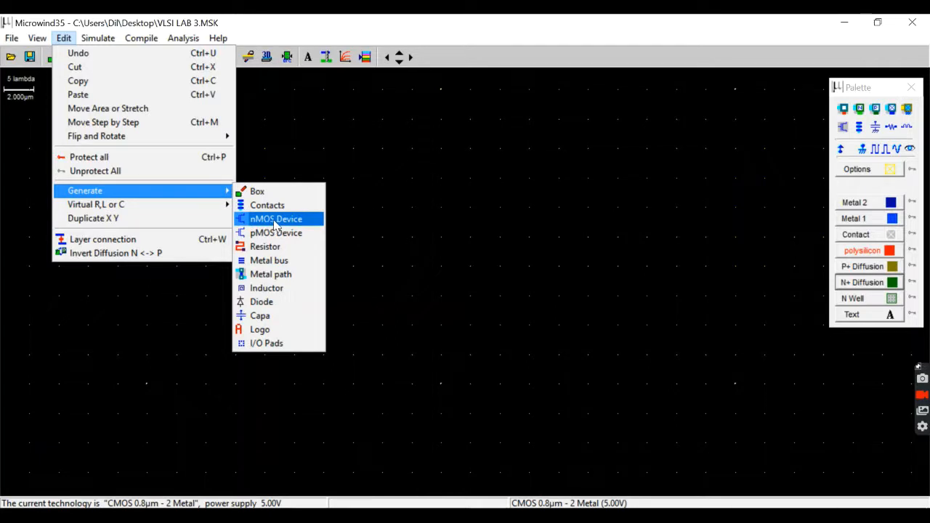
pyautogui.click(451, 321)
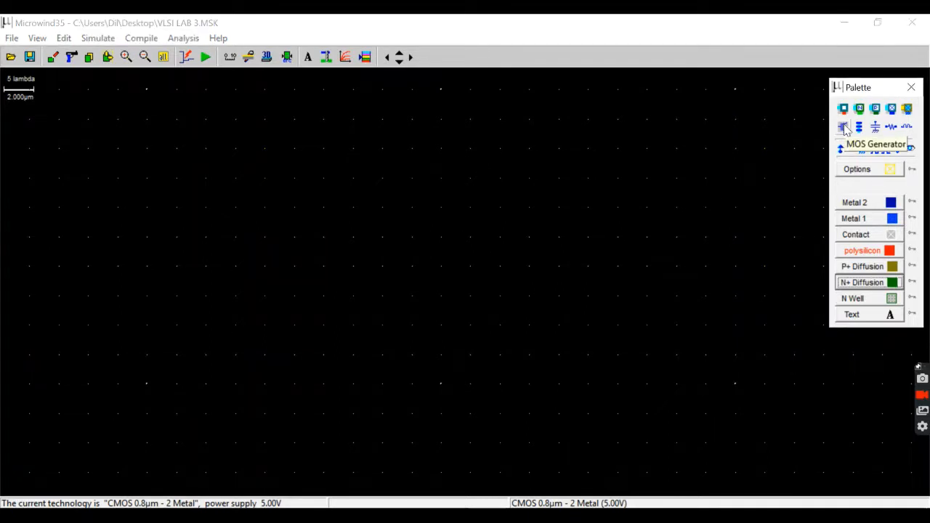
# Generate a pMOS device with a width of 3.2 µm and place it in the left part of the layout.
pyautogui.click(844, 128)
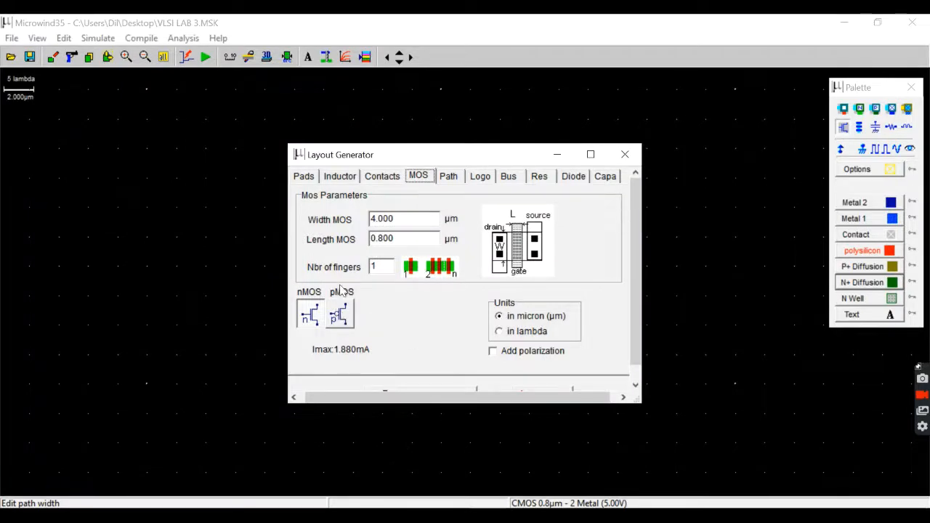
pyautogui.click(339, 314)
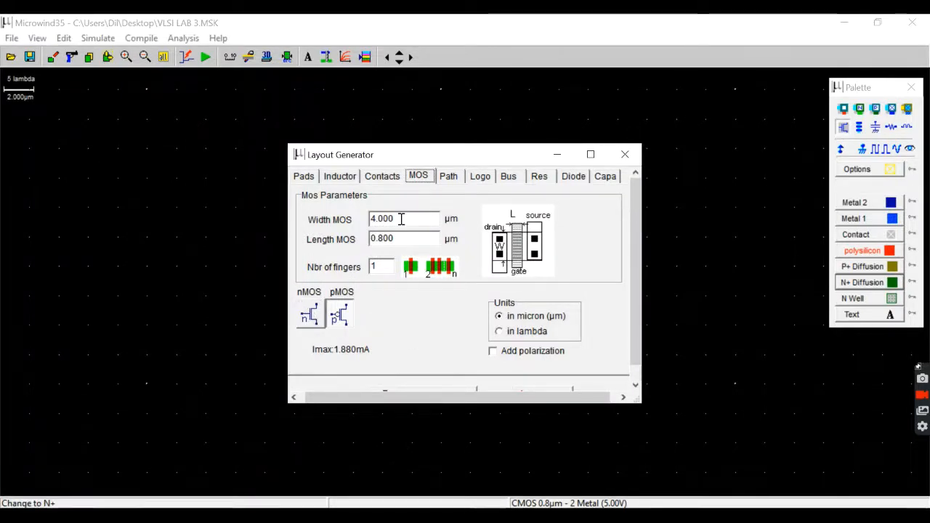
pyautogui.moveTo(400, 219); pyautogui.dragTo(369, 219)
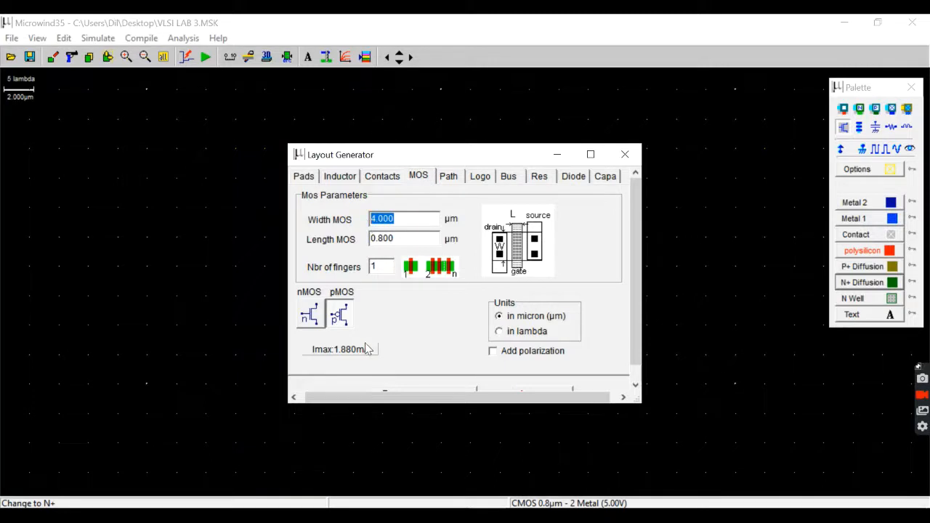
pyautogui.write('W')
pyautogui.press('BackSpace')
pyautogui.write('3.2')
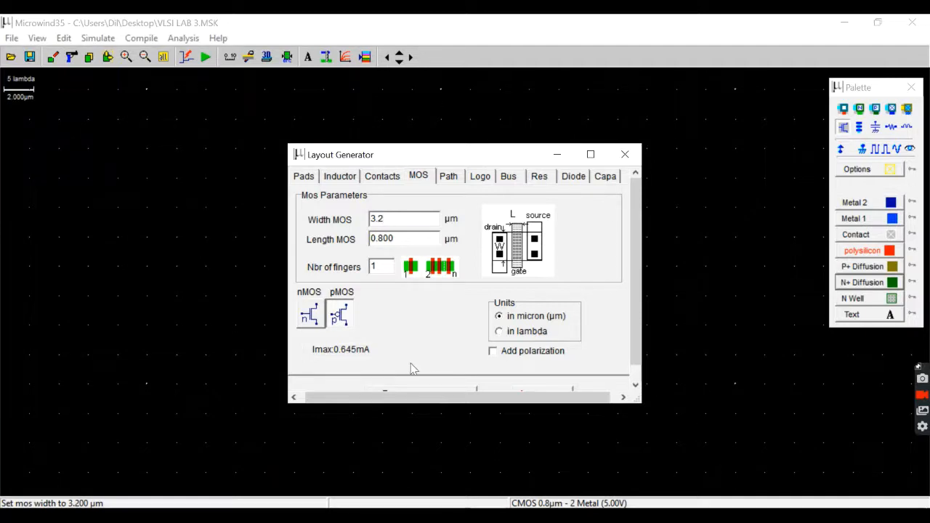
pyautogui.moveTo(452, 403); pyautogui.dragTo(450, 451)
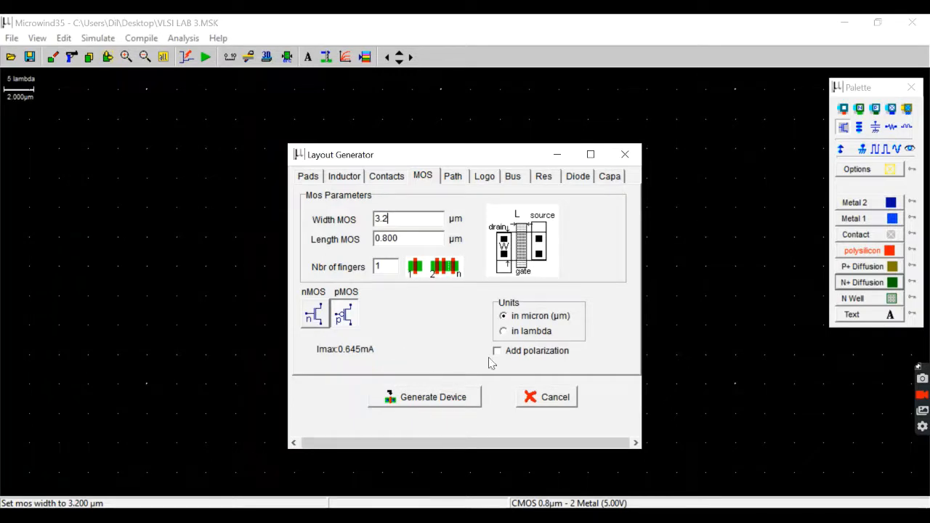
pyautogui.click(423, 396)
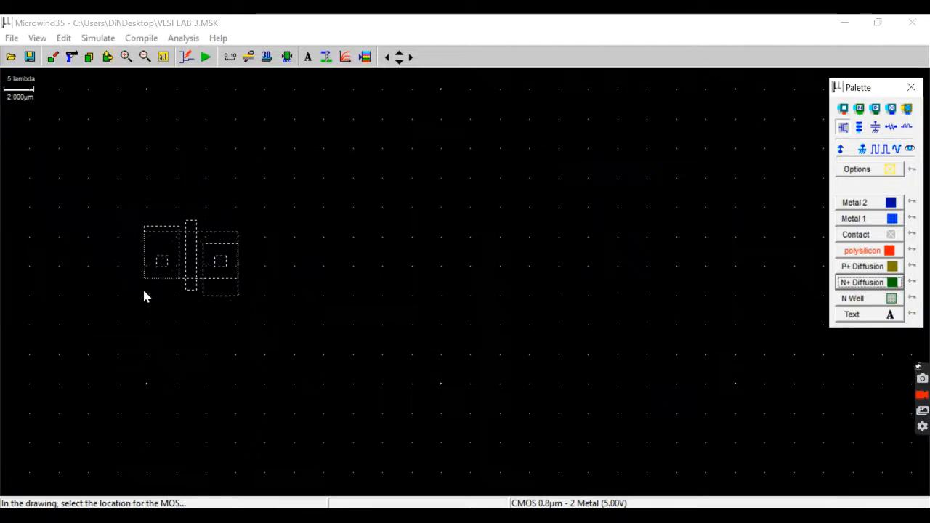
pyautogui.click(143, 291)
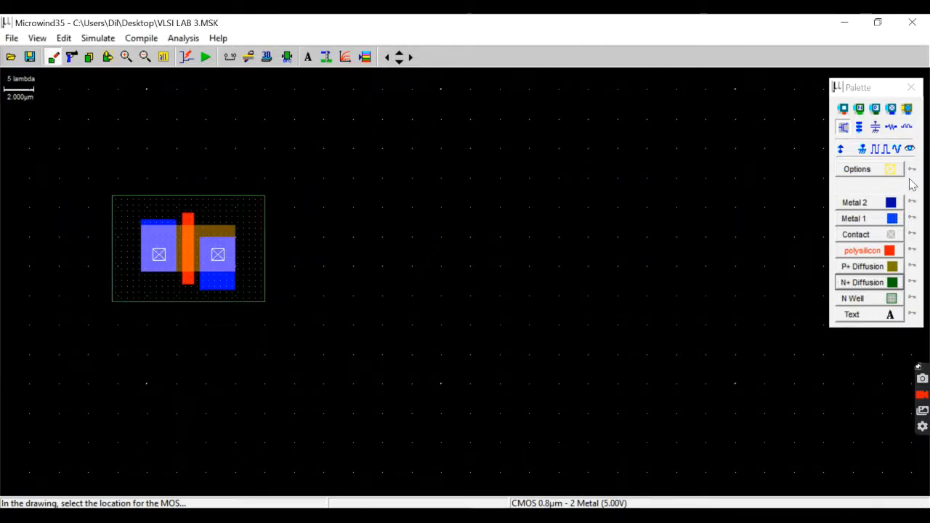
# Generate an nMOS device with a width of 1.6 µm and place it directly below the pMOS, aligned with it.
pyautogui.click(845, 128)
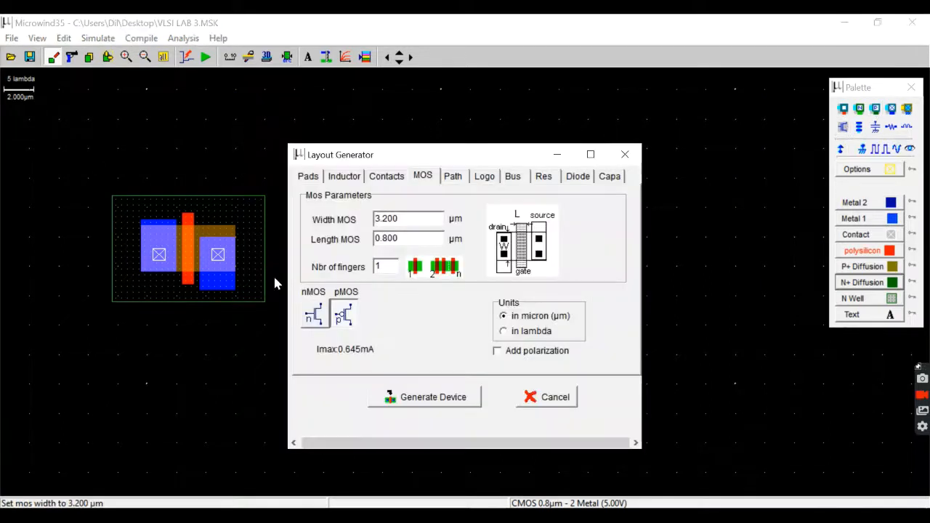
pyautogui.click(314, 318)
pyautogui.doubleClick(410, 219)
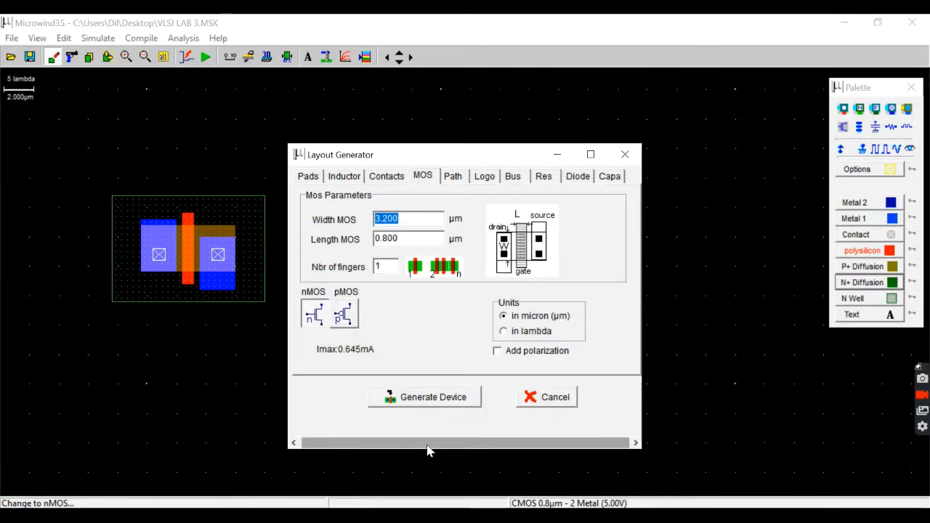
pyautogui.write('1.6')
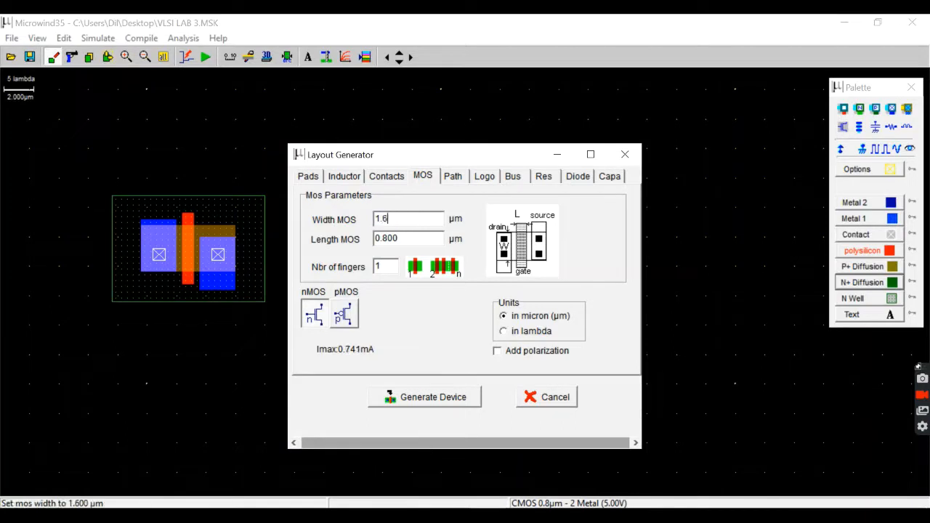
pyautogui.click(442, 401)
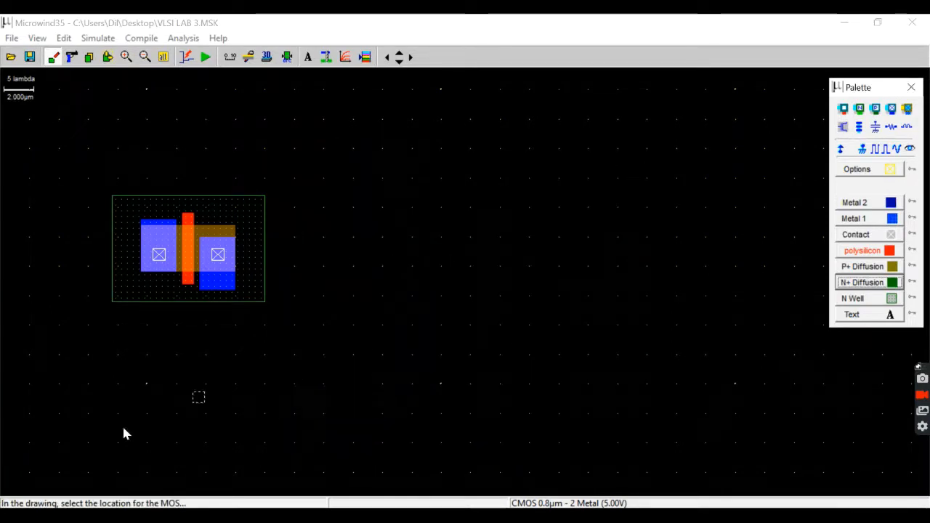
pyautogui.click(142, 483)
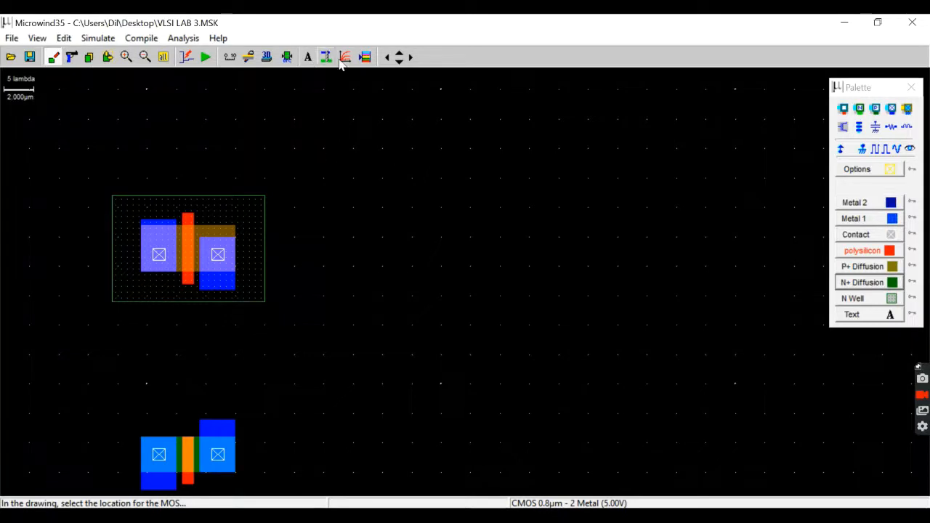
# Stretch the pMOS's right-hand metal 1 to 2.4 × 12.4 µm and its polysilicon gate to 0.8 × 15.2 µm, joining both to the nMOS.
pyautogui.click(398, 63)
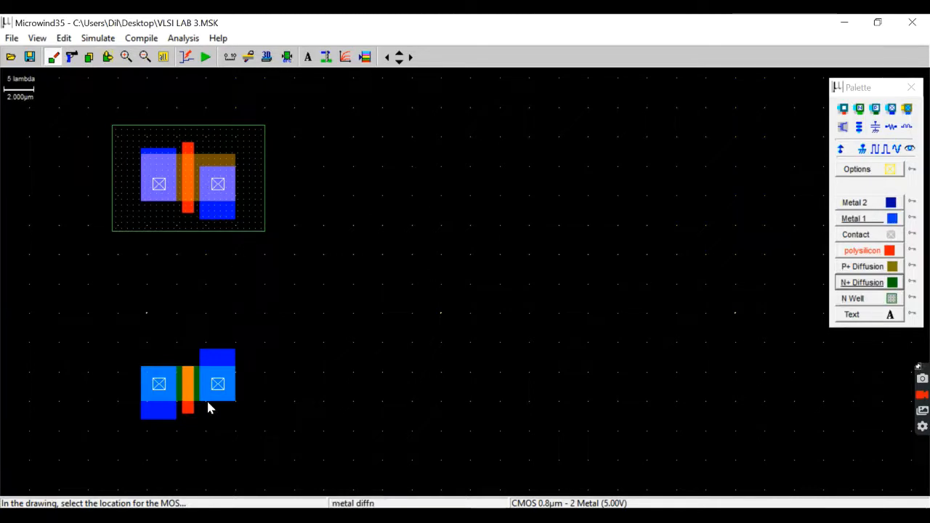
pyautogui.click(109, 58)
pyautogui.click(234, 221)
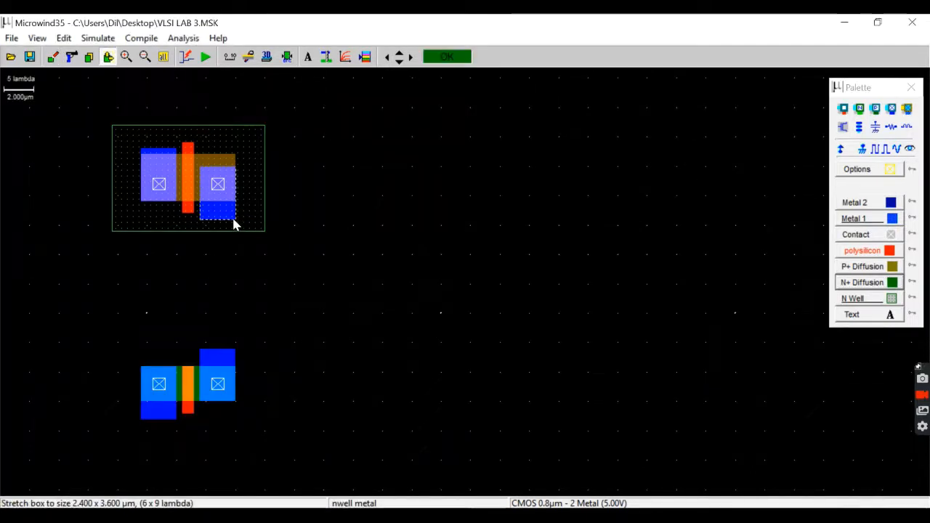
pyautogui.moveTo(226, 339); pyautogui.dragTo(233, 309)
pyautogui.moveTo(214, 224); pyautogui.dragTo(222, 354)
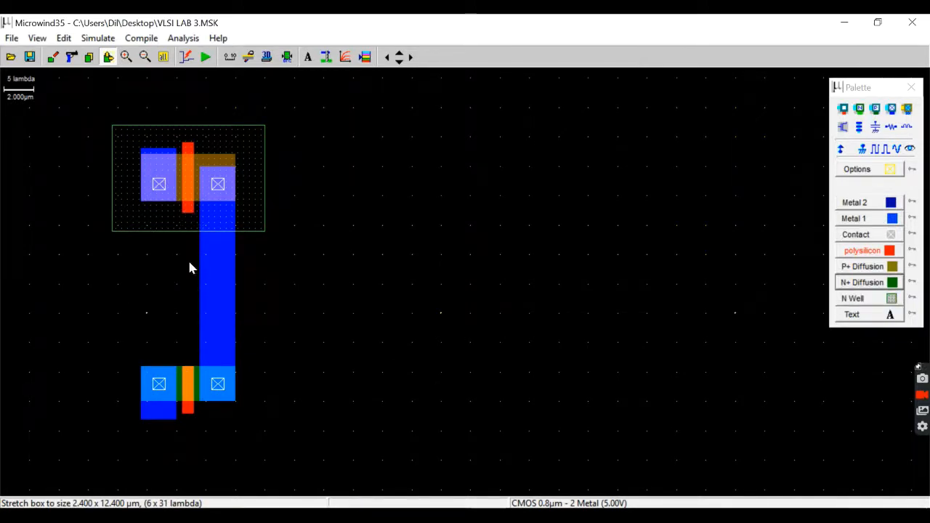
pyautogui.click(188, 217)
pyautogui.moveTo(188, 216); pyautogui.dragTo(187, 373)
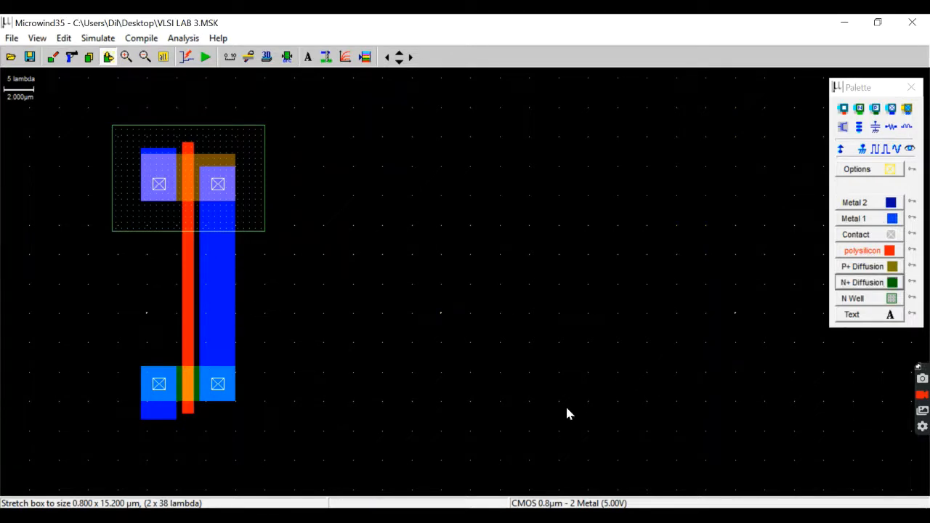
# Check the ring oscillator reference layout in the WPS Office lab document, and flip the whole inverter horizontally in Microwind.
pyautogui.hotkey('alt', 'Tab')
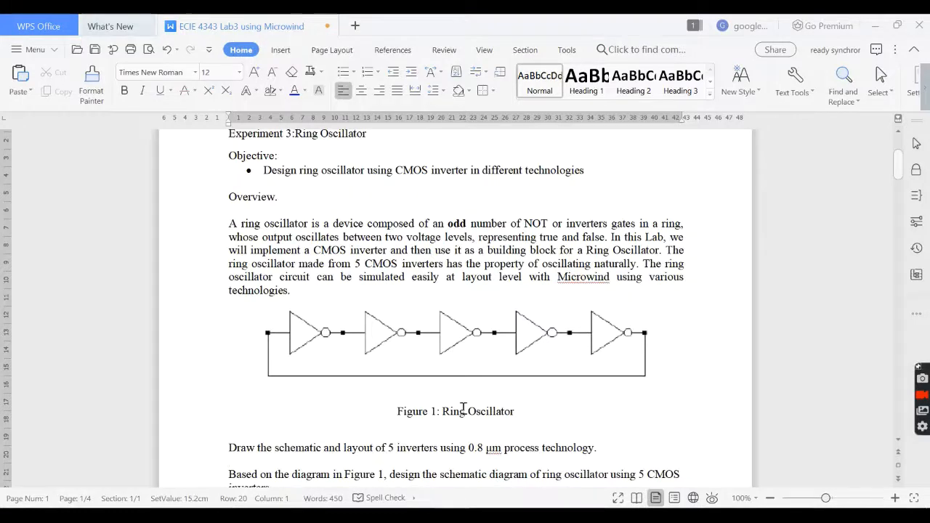
pyautogui.scroll(-10, 465, 414)
pyautogui.scroll(-12, 462, 404)
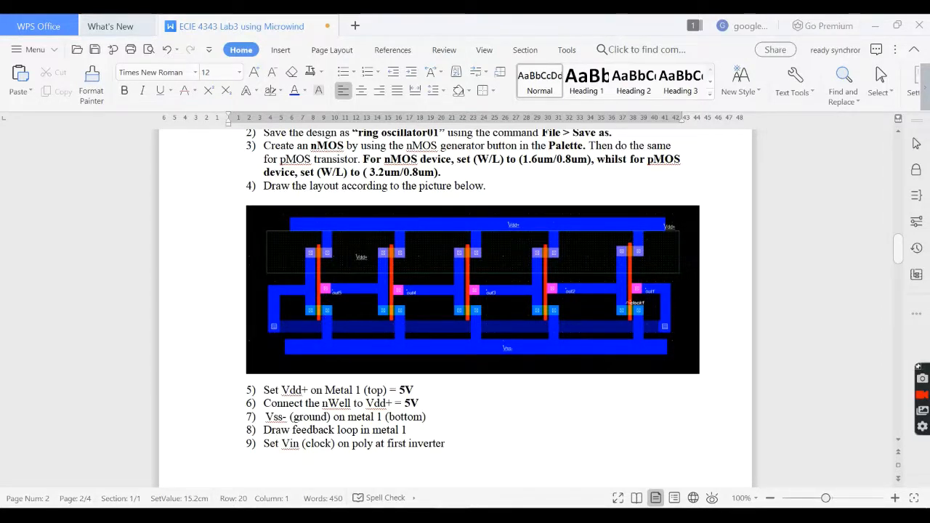
pyautogui.click(484, 514)
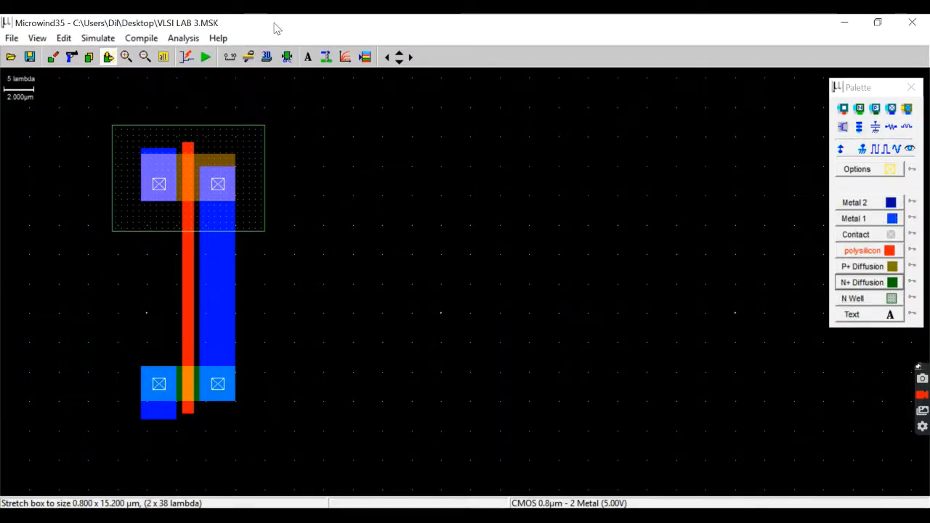
pyautogui.click(63, 38)
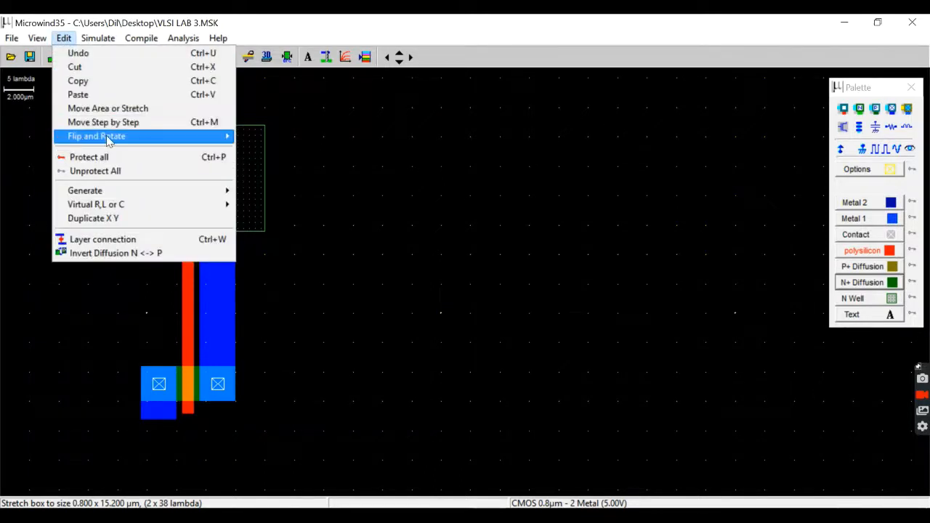
pyautogui.moveTo(107, 139)
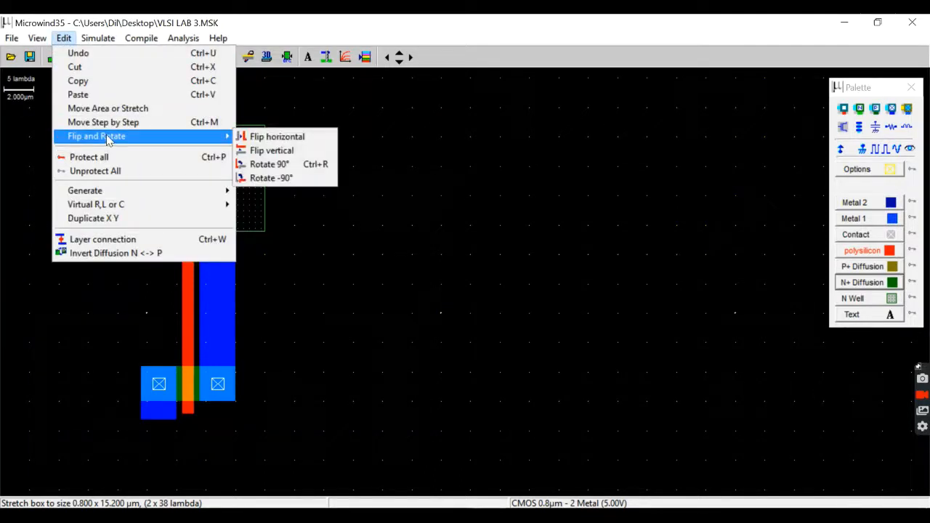
pyautogui.click(269, 138)
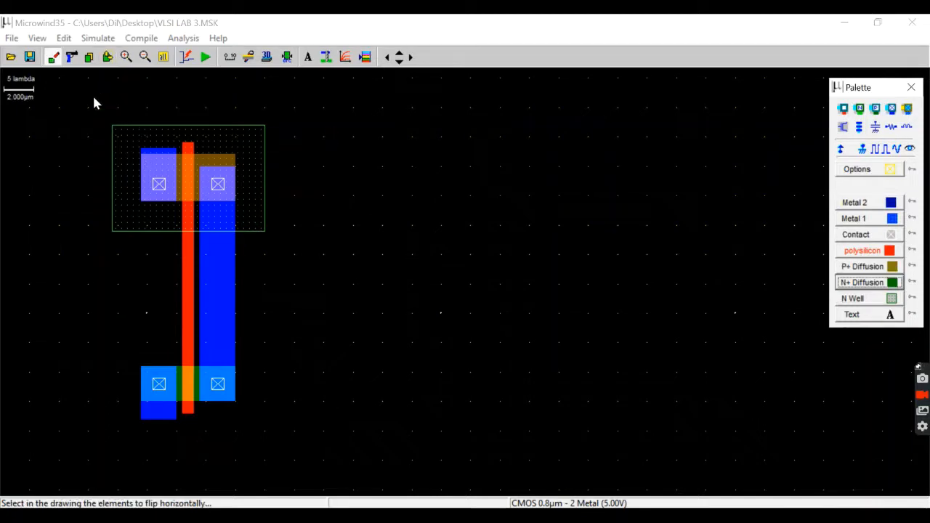
pyautogui.moveTo(87, 104); pyautogui.dragTo(293, 448)
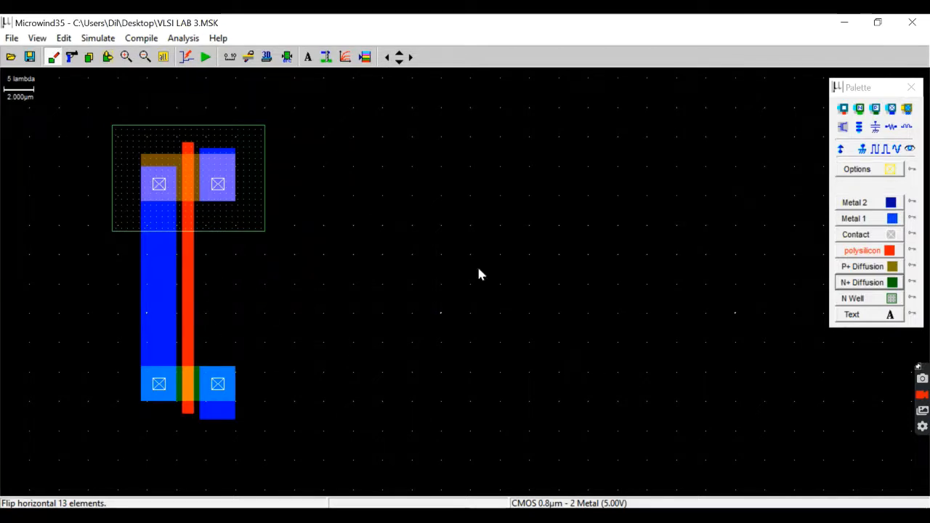
# Place a polysilicon contact against the right edge of the inverter's gate, midway between the pMOS and nMOS.
pyautogui.click(852, 87)
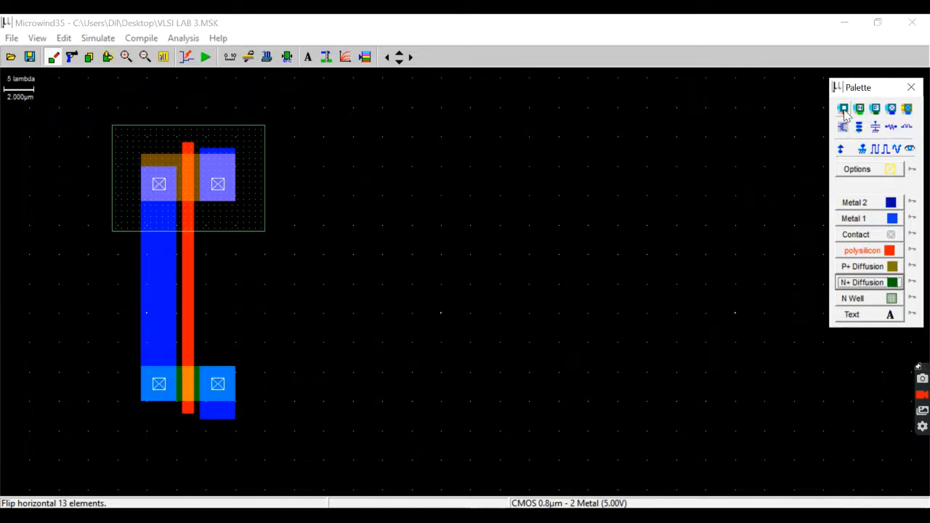
pyautogui.click(845, 107)
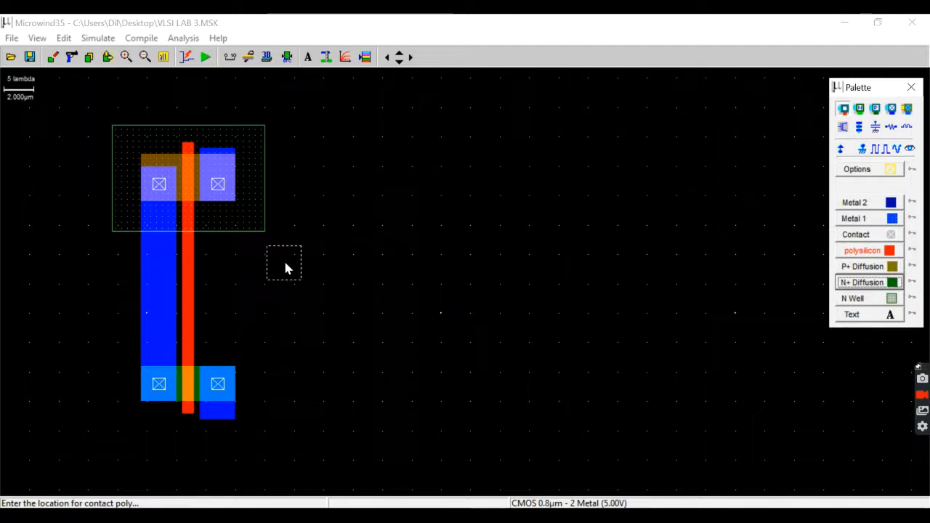
pyautogui.click(211, 292)
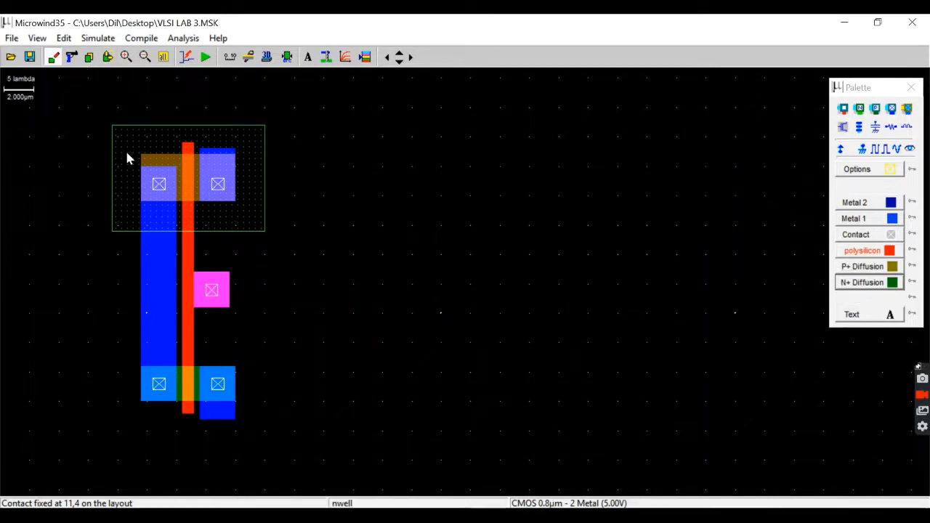
# Copy the complete inverter with its poly contact and place the duplicate to its right at the same height.
pyautogui.click(89, 58)
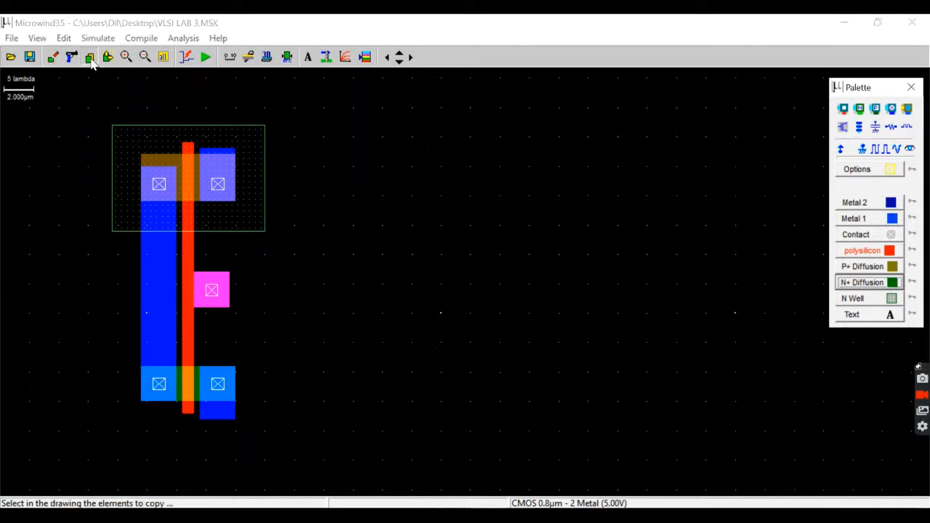
pyautogui.moveTo(83, 104); pyautogui.dragTo(287, 439)
pyautogui.click(530, 443)
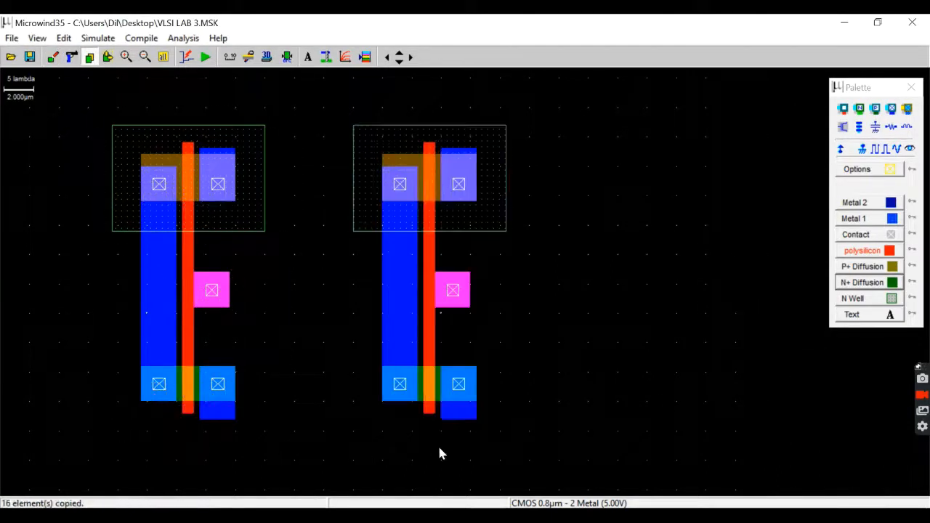
pyautogui.click(163, 57)
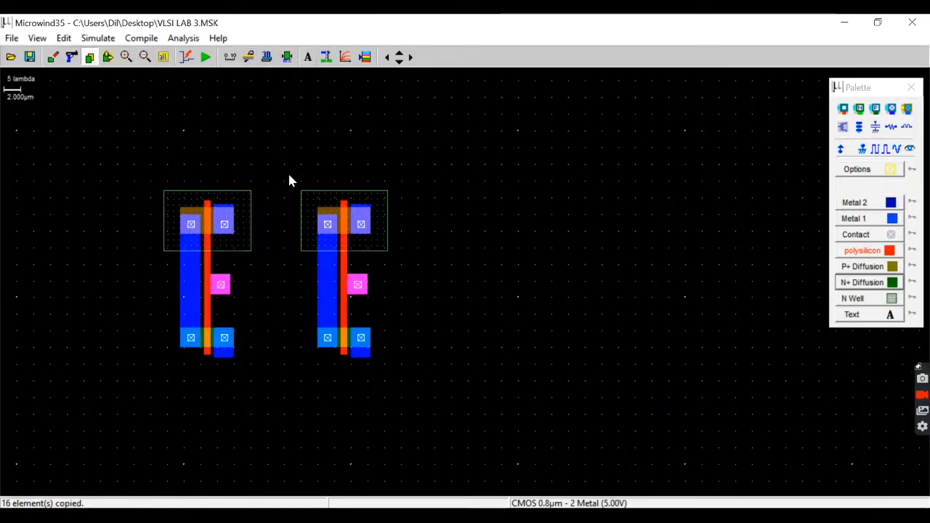
# Copy the complete inverter three more times to the right of the first two, forming a row of five inverters.
pyautogui.moveTo(288, 180); pyautogui.dragTo(485, 400)
pyautogui.click(570, 412)
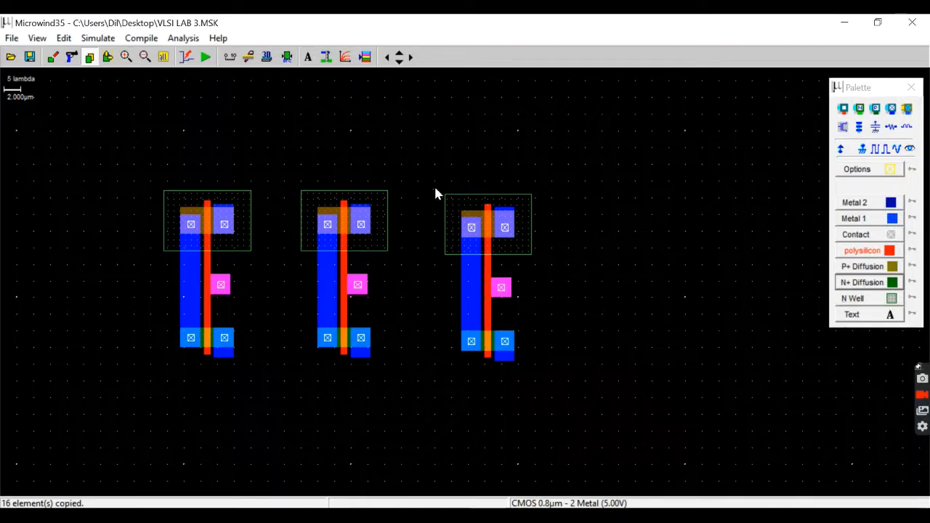
pyautogui.moveTo(435, 194); pyautogui.dragTo(584, 385)
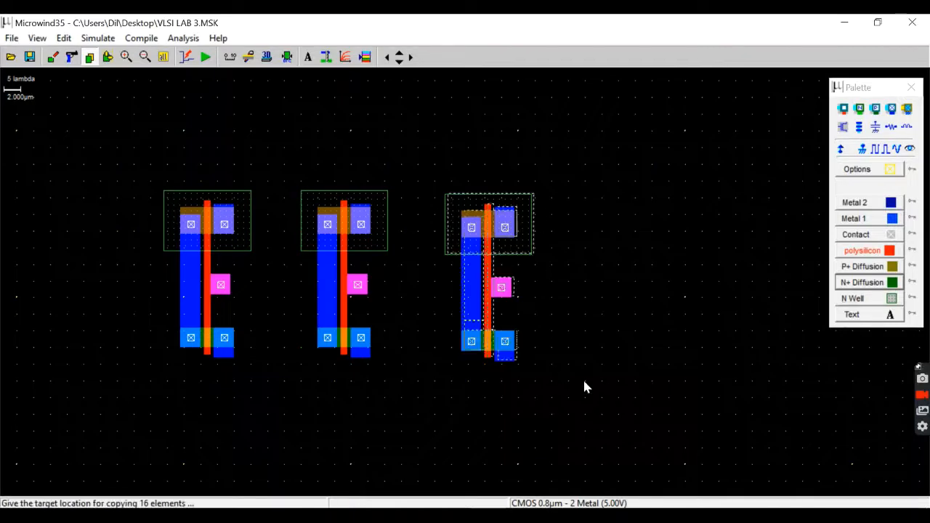
pyautogui.click(708, 396)
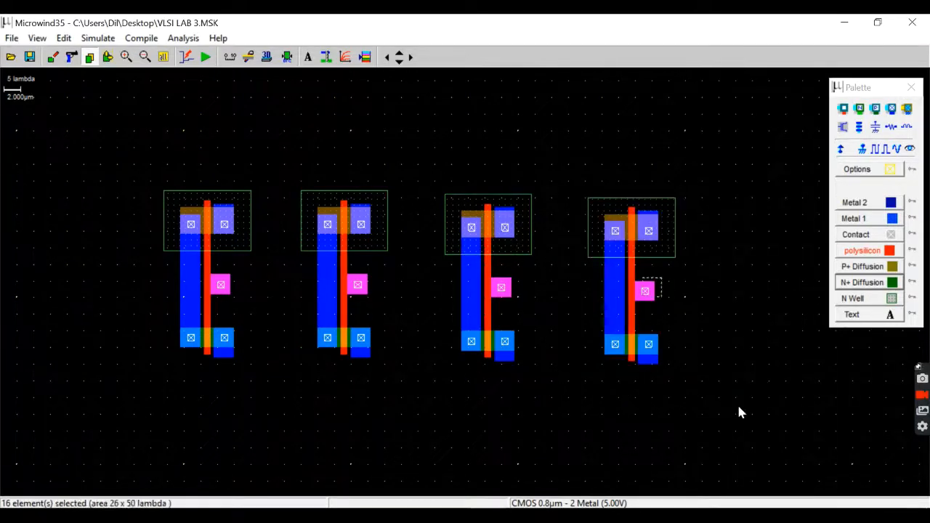
pyautogui.click(864, 413)
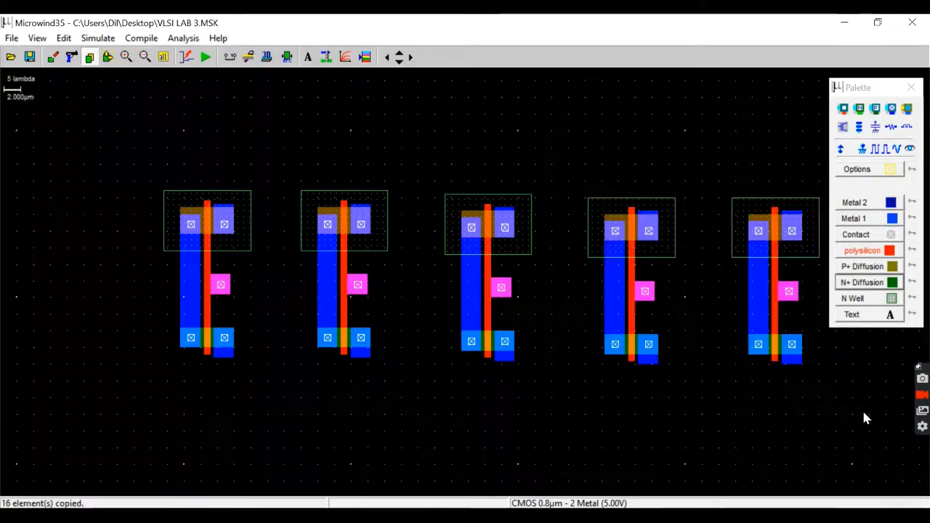
# Delete the N wells of the second to fifth inverters and stretch the first inverter's N well to 79.6 × 7.2 µm across the row.
pyautogui.click(411, 59)
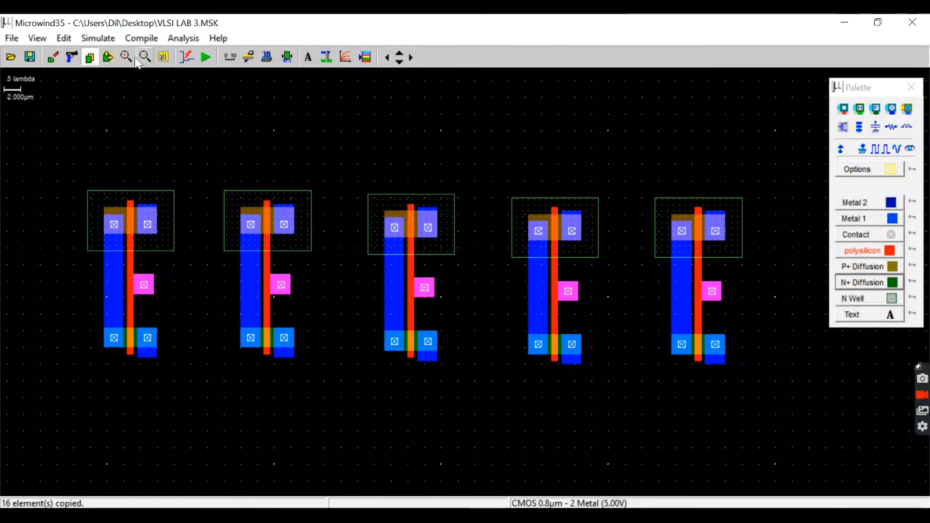
pyautogui.click(73, 61)
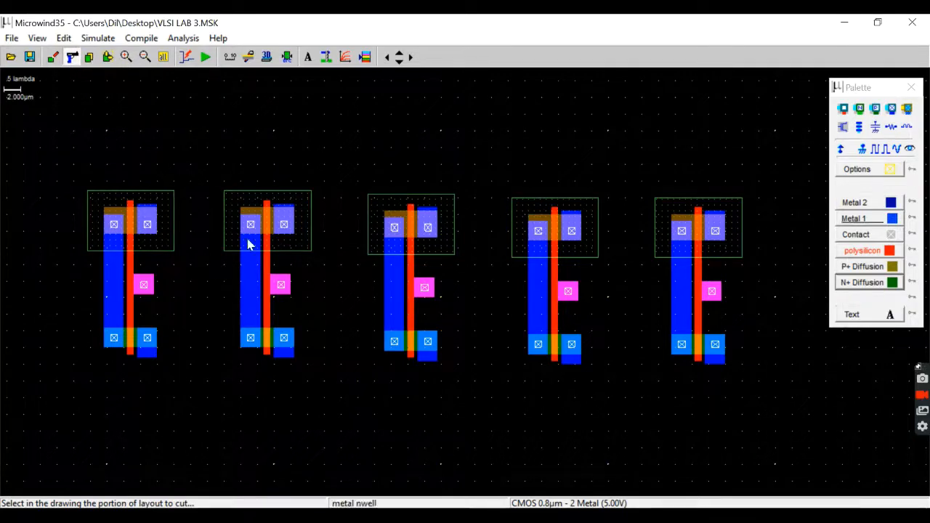
pyautogui.click(227, 213)
pyautogui.click(368, 230)
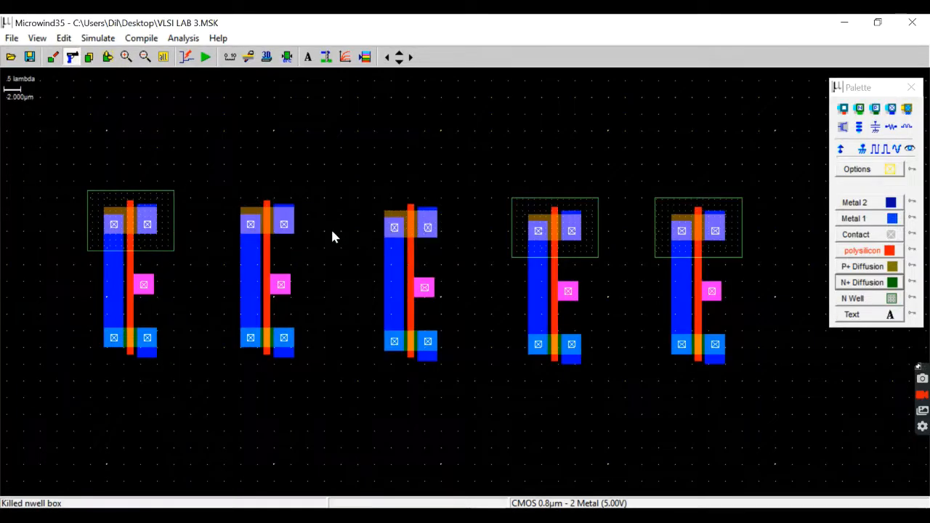
pyautogui.click(512, 228)
pyautogui.click(658, 228)
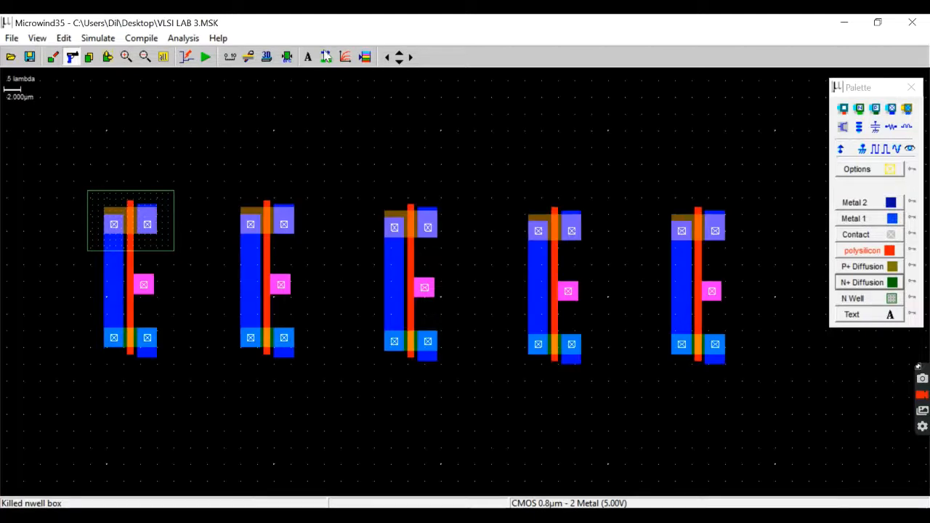
pyautogui.click(109, 58)
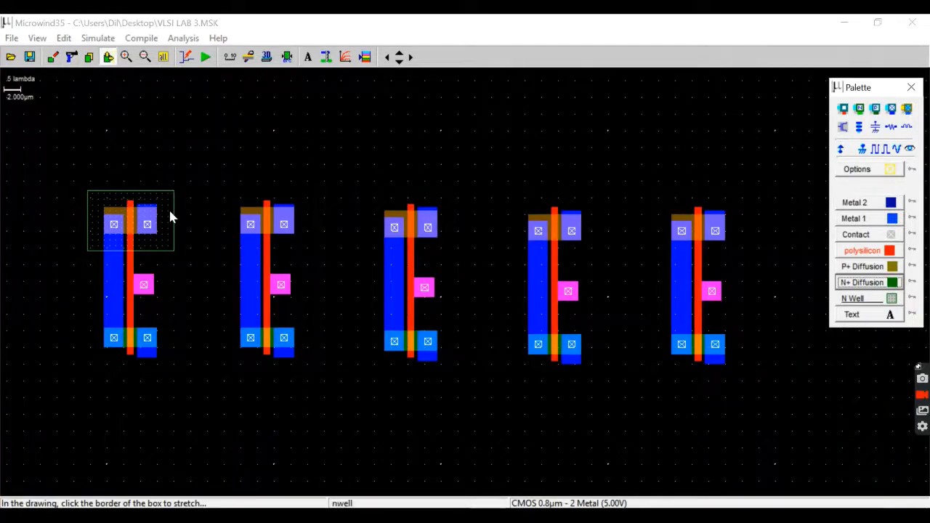
pyautogui.moveTo(174, 228); pyautogui.dragTo(751, 233)
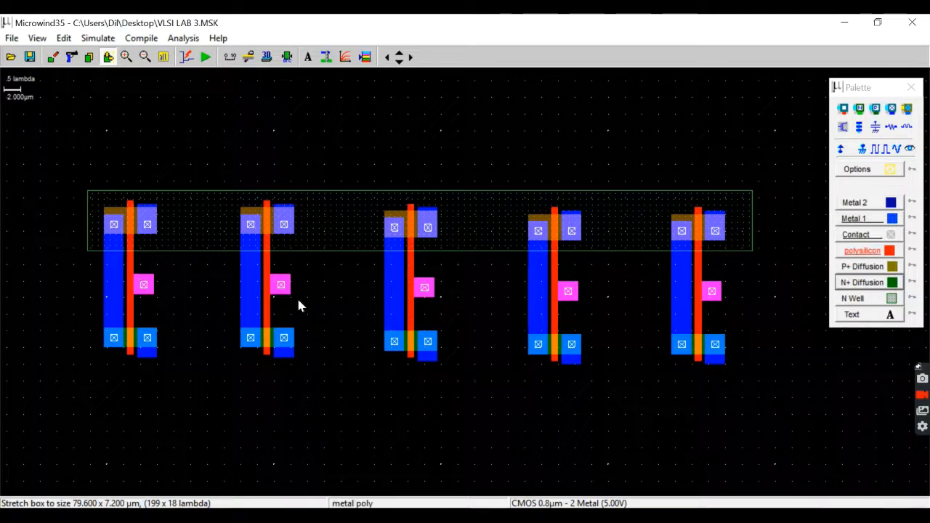
# Draw a 14.0 × 2.4 µm metal 1 link from the first inverter's poly contact to the second inverter's vertical output metal.
pyautogui.click(858, 219)
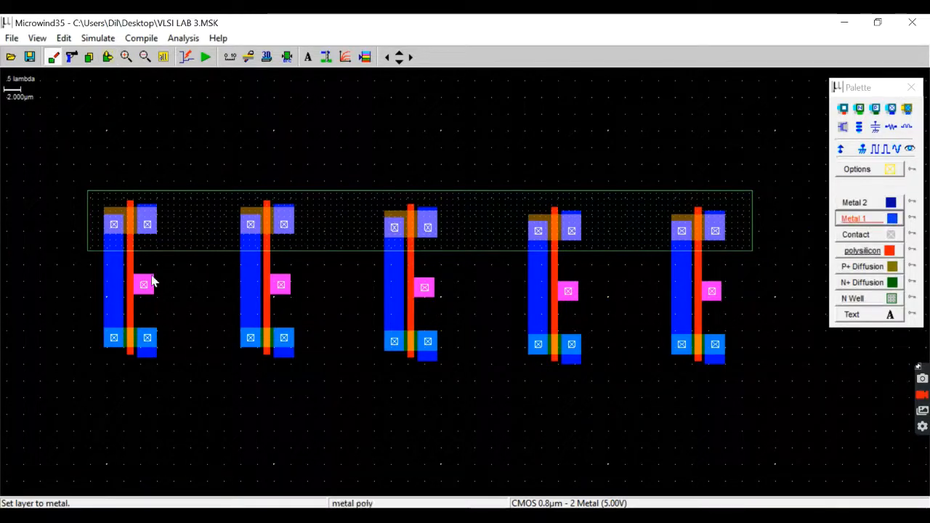
pyautogui.click(126, 57)
pyautogui.click(484, 309)
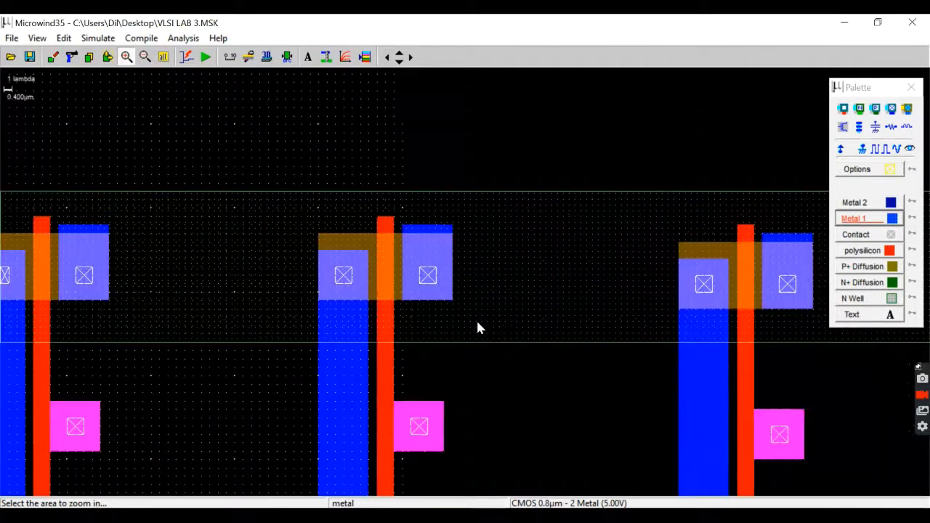
pyautogui.click(403, 62)
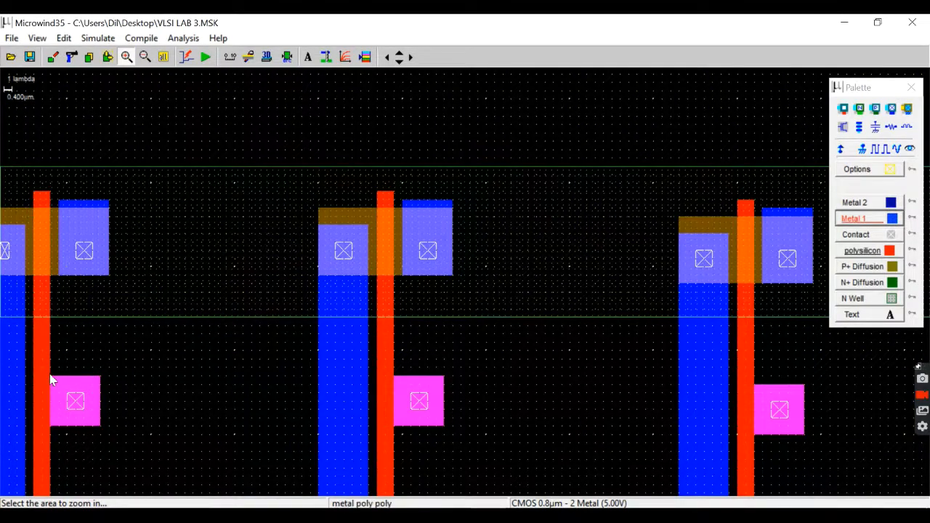
pyautogui.moveTo(50, 376); pyautogui.dragTo(326, 424)
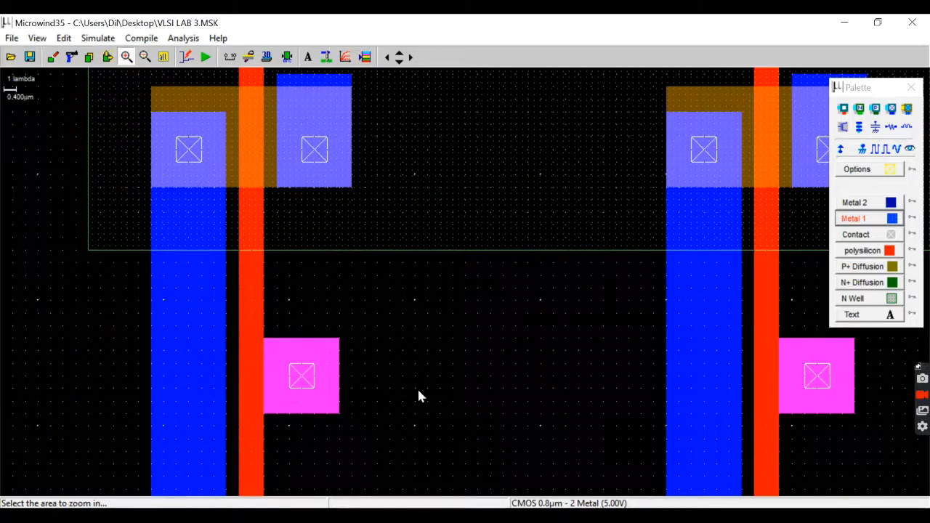
pyautogui.click(854, 218)
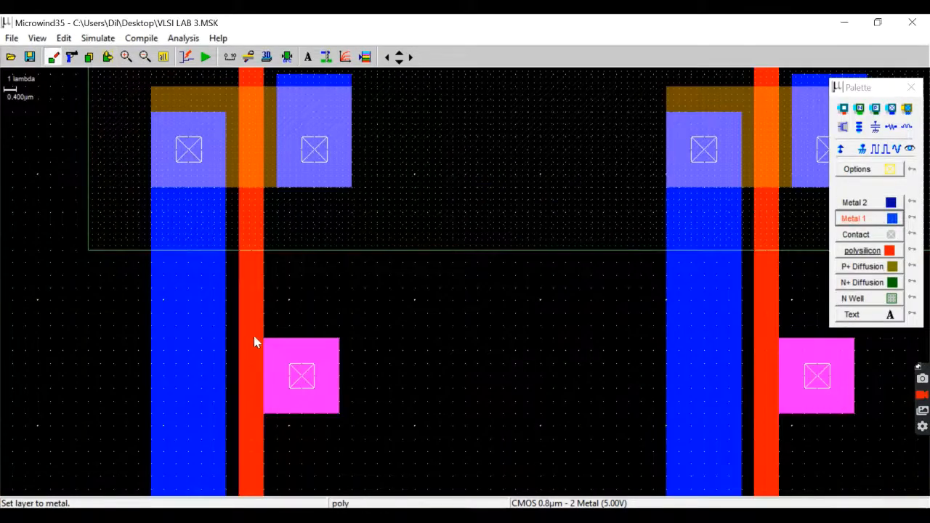
pyautogui.moveTo(264, 338); pyautogui.dragTo(697, 412)
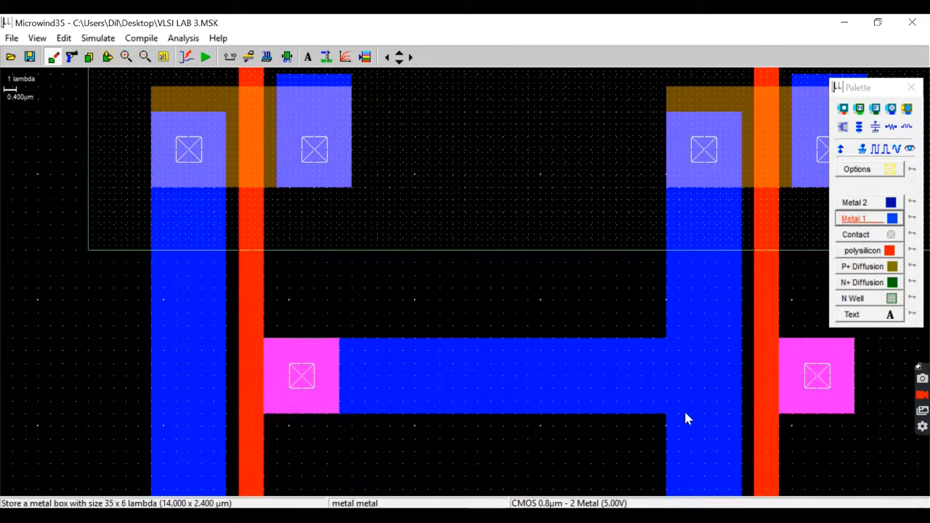
# Draw metal 1 links from the poly contacts of the second, third and fourth inverters to the output metal of the next inverter.
pyautogui.click(410, 58)
pyautogui.click(411, 58)
pyautogui.click(411, 58)
pyautogui.click(411, 58)
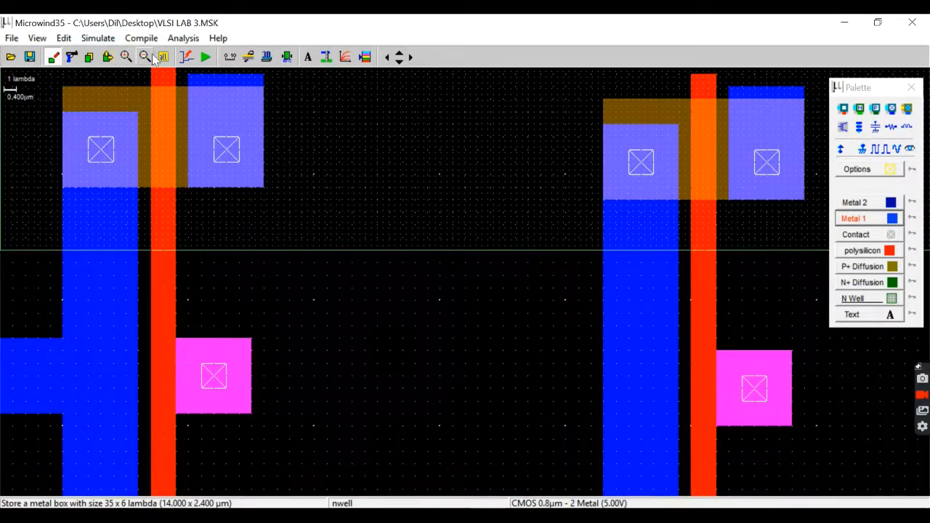
pyautogui.click(152, 57)
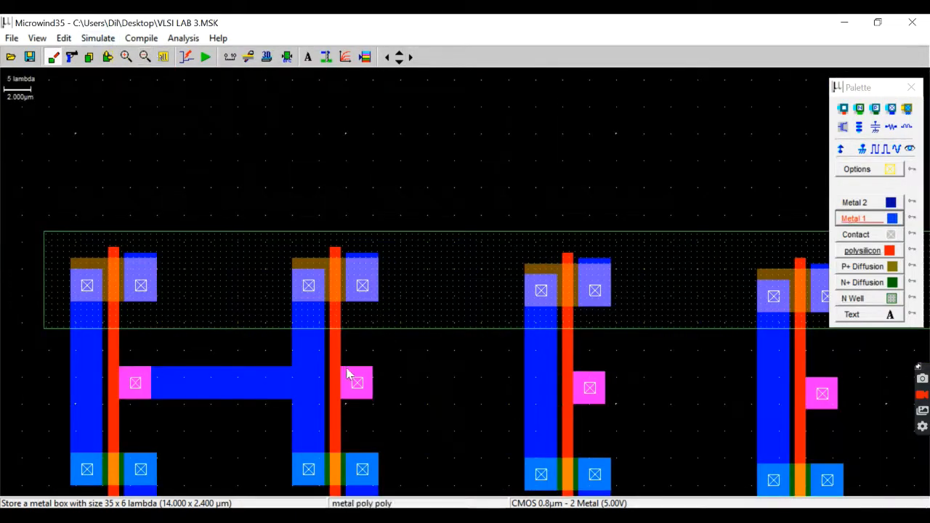
pyautogui.moveTo(372, 367); pyautogui.dragTo(525, 398)
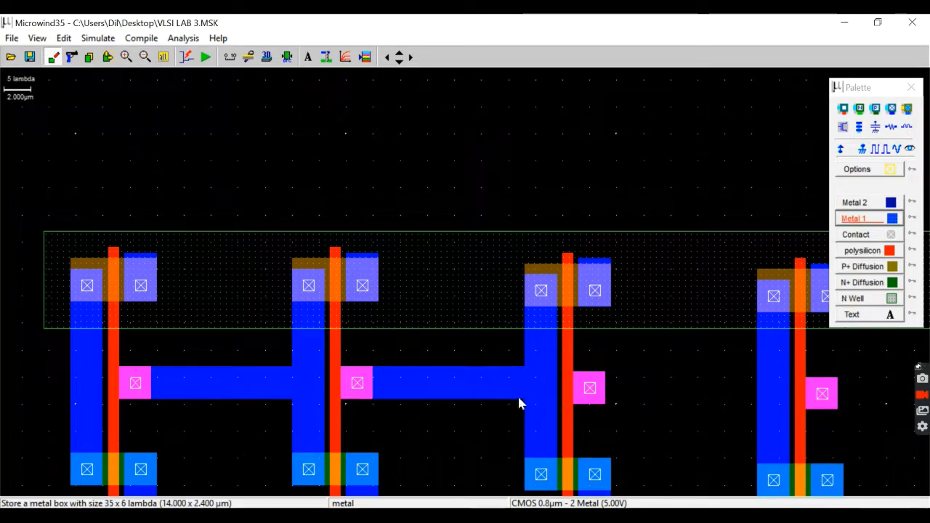
pyautogui.moveTo(568, 375); pyautogui.dragTo(773, 406)
pyautogui.click(412, 58)
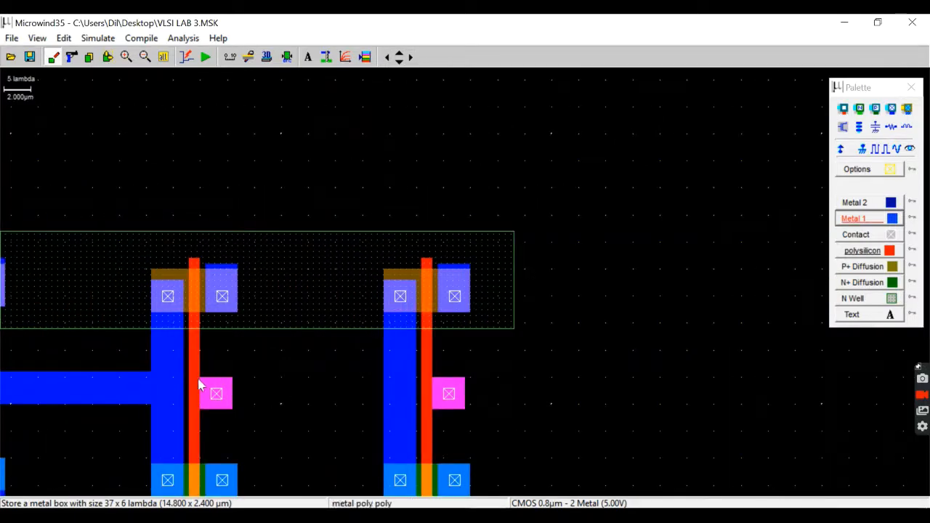
pyautogui.moveTo(200, 378); pyautogui.dragTo(410, 410)
# Extend metal 1 outward from both row ends: 16.0 × 2.4 µm from the fifth poly contact and 16.0 × 2.8 µm from the first inverter's output.
pyautogui.moveTo(465, 378); pyautogui.dragTo(648, 411)
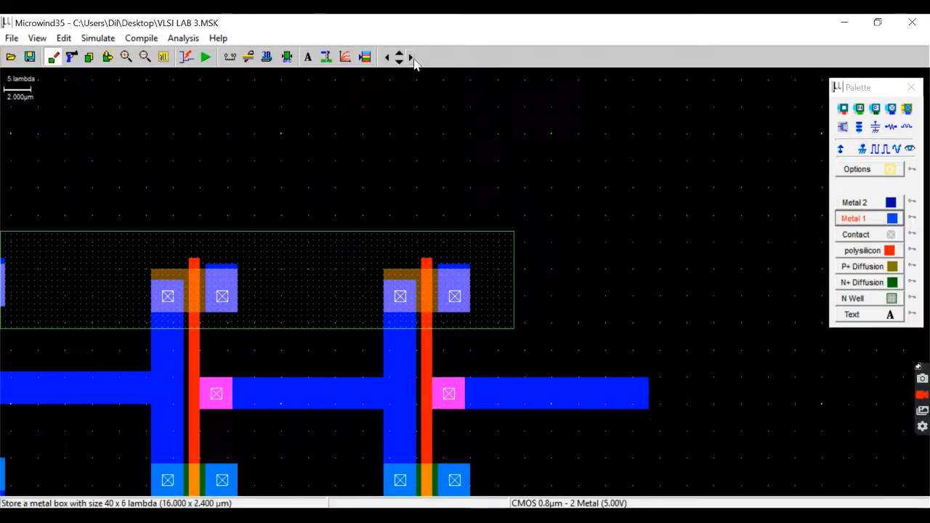
pyautogui.click(386, 58)
pyautogui.click(386, 58)
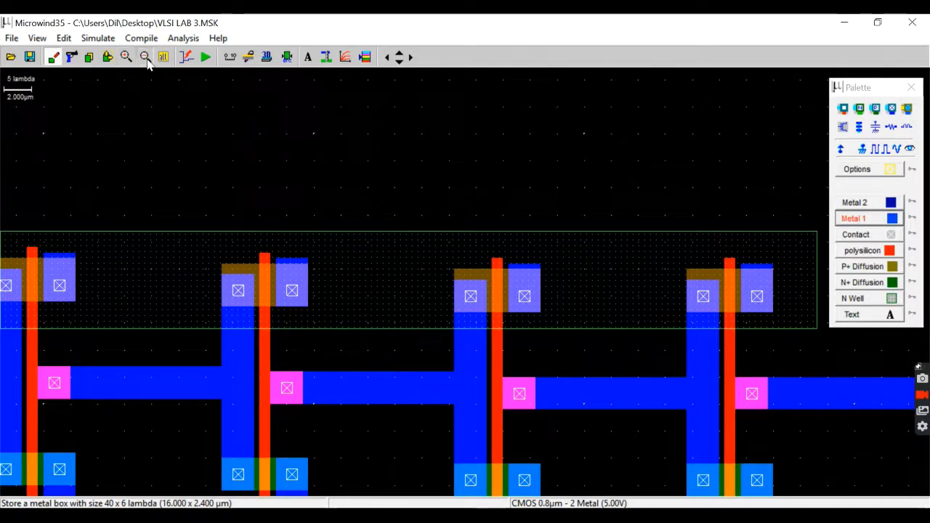
pyautogui.click(144, 58)
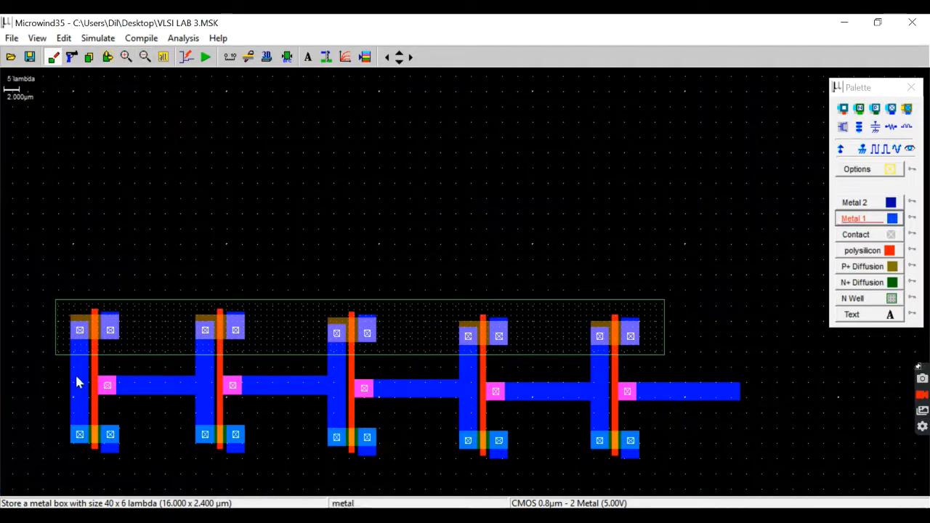
pyautogui.click(385, 58)
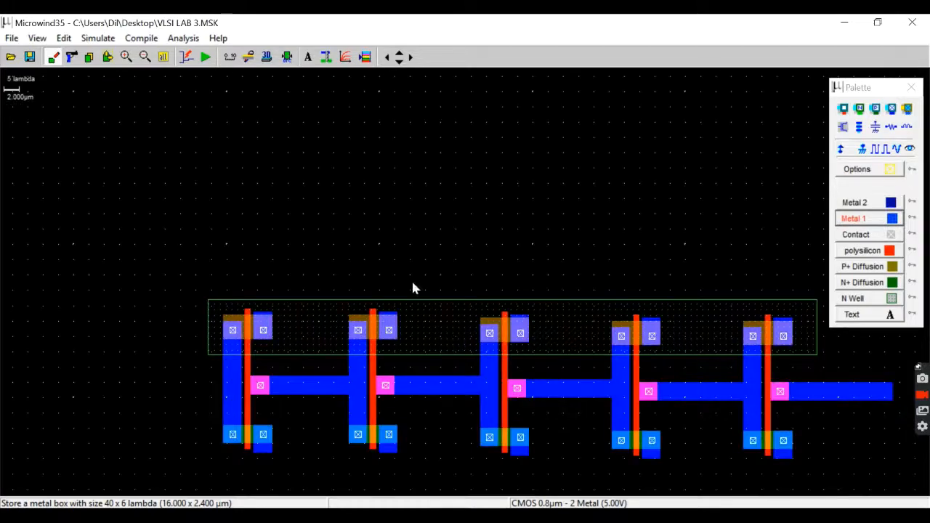
pyautogui.moveTo(201, 396); pyautogui.dragTo(106, 400)
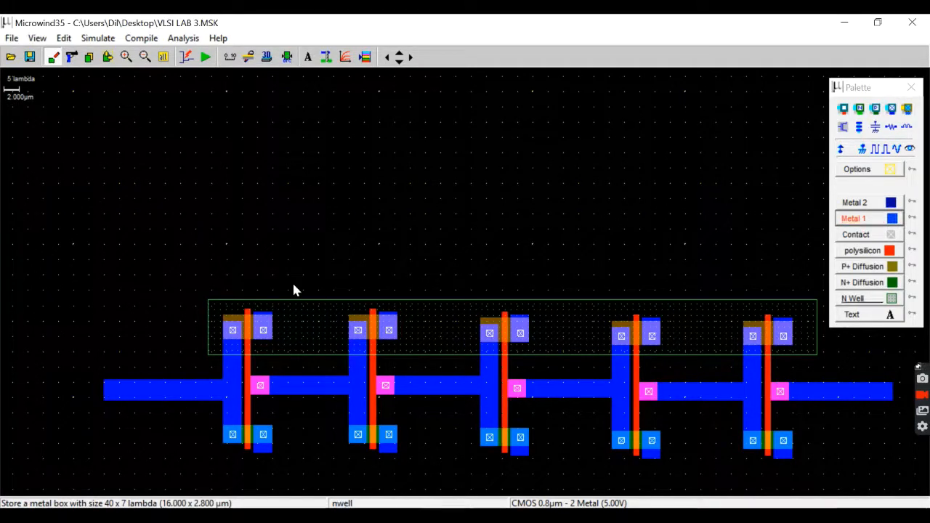
# Draw downward metal 1 legs at the outer ends of the extensions, 3.6 × 21.2 µm on the left and 2.8 × 20.4 µm on the right.
pyautogui.click(410, 57)
pyautogui.click(144, 57)
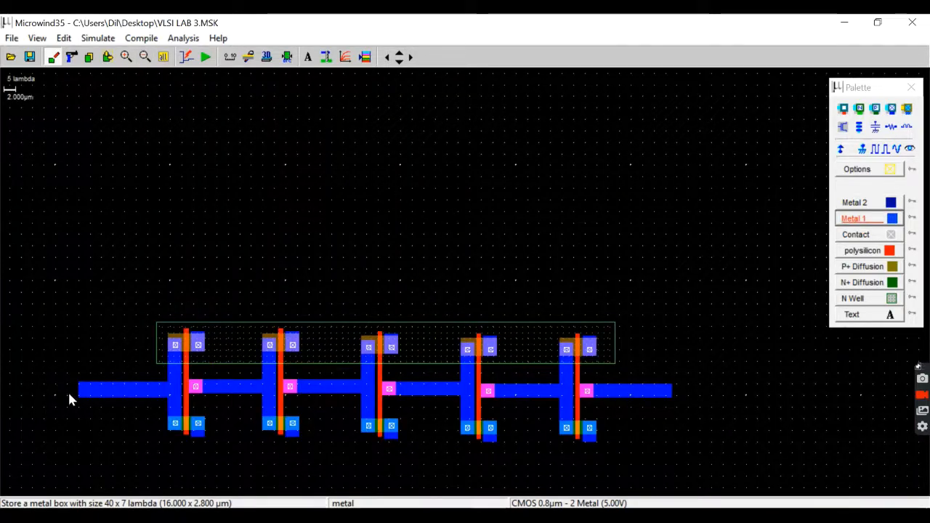
pyautogui.moveTo(78, 379); pyautogui.dragTo(99, 497)
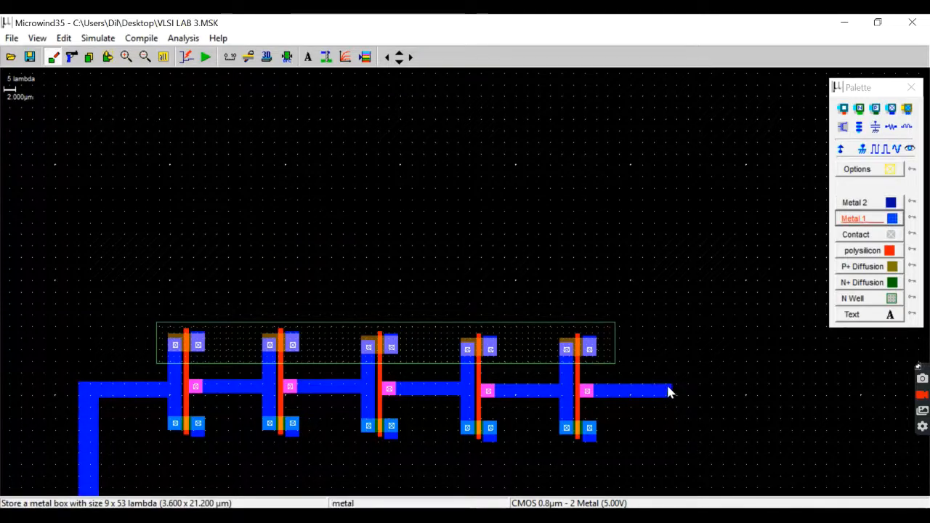
pyautogui.moveTo(667, 390); pyautogui.dragTo(680, 496)
# Draw two horizontal metal 1 supply rails: 83.2 × 2.4 µm above the inverters and 88.0 × 3.2 µm below them.
pyautogui.click(399, 63)
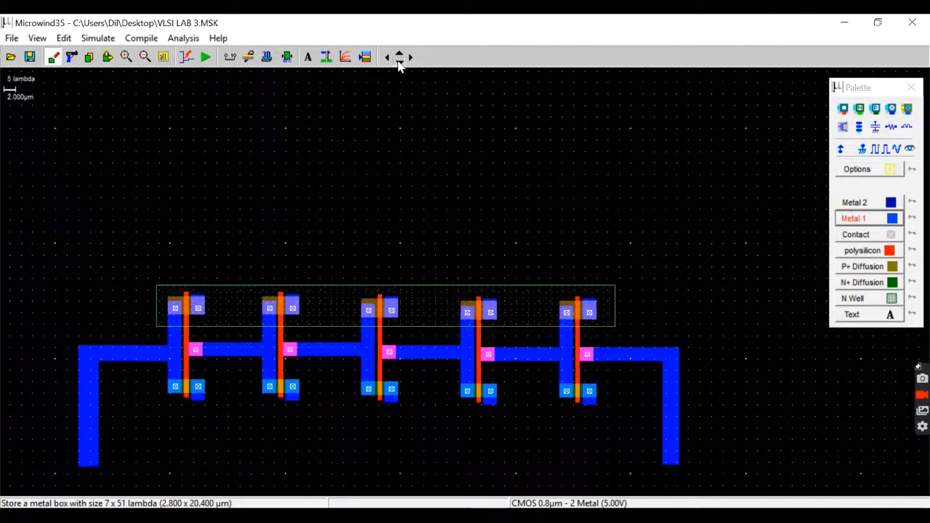
pyautogui.click(399, 63)
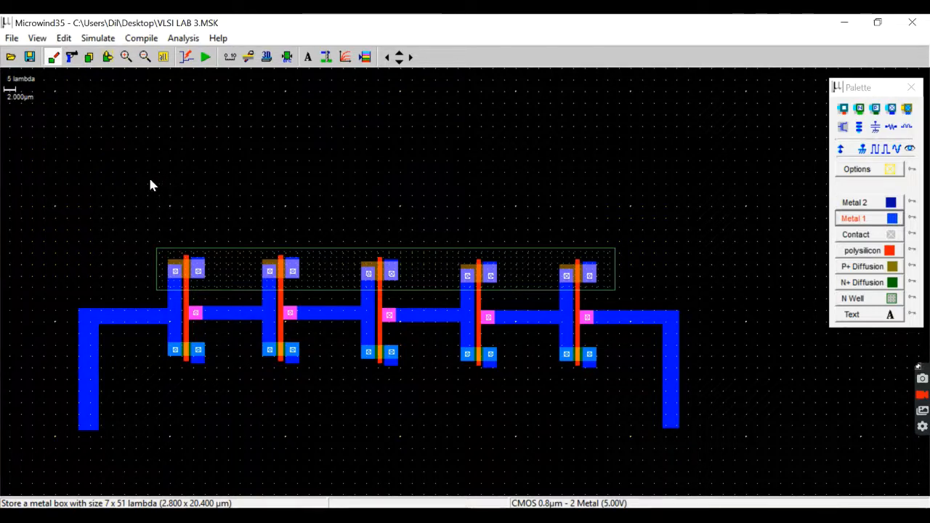
pyautogui.moveTo(146, 178); pyautogui.dragTo(623, 195)
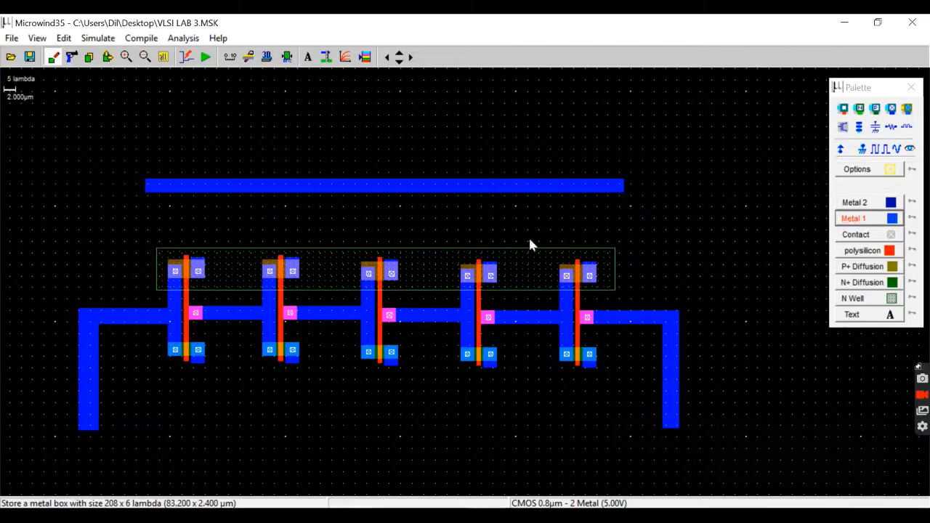
pyautogui.click(400, 61)
pyautogui.click(400, 61)
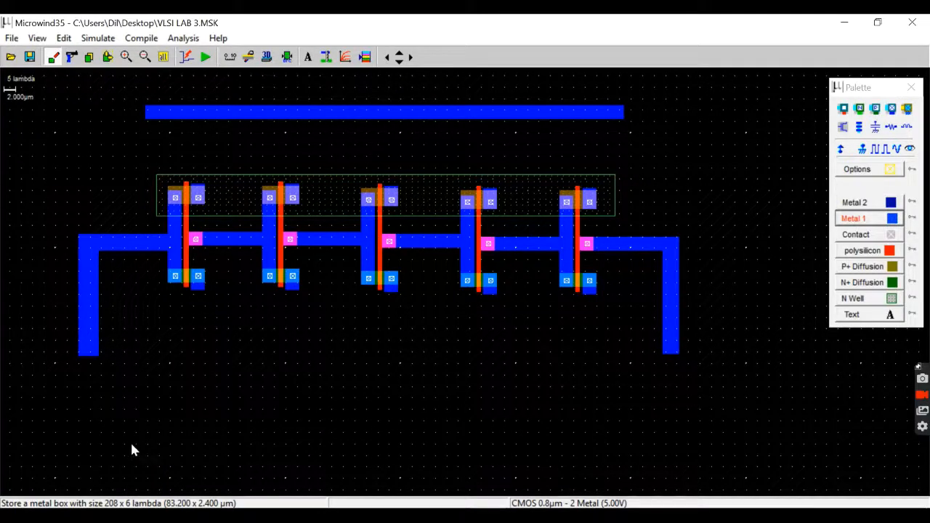
pyautogui.moveTo(114, 431); pyautogui.dragTo(622, 448)
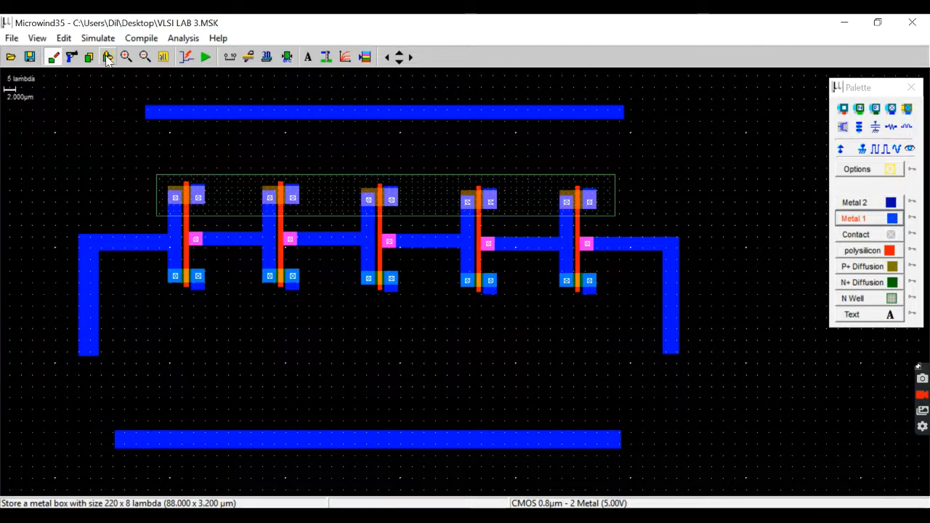
# Stretch the metal 1 on the P-diffusion source contacts of all five inverters up to the upper supply rail.
pyautogui.click(106, 57)
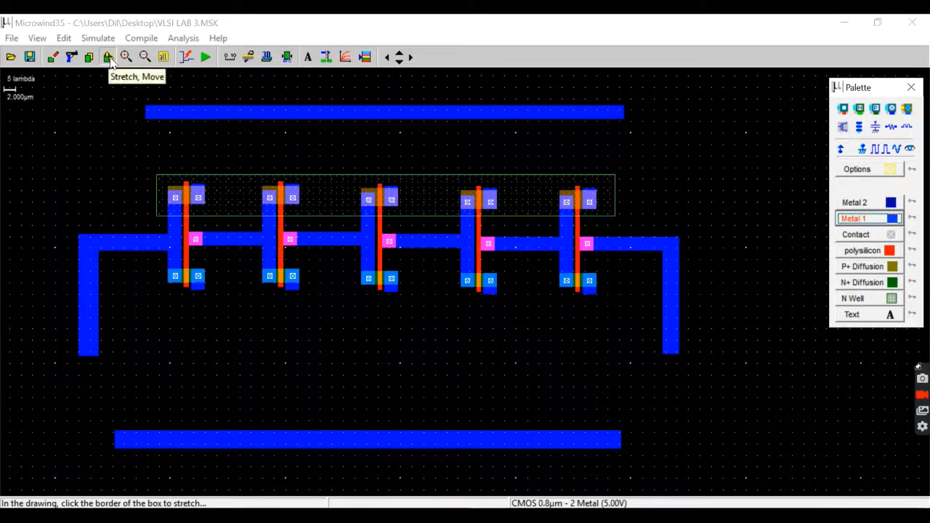
pyautogui.moveTo(201, 189); pyautogui.dragTo(202, 115)
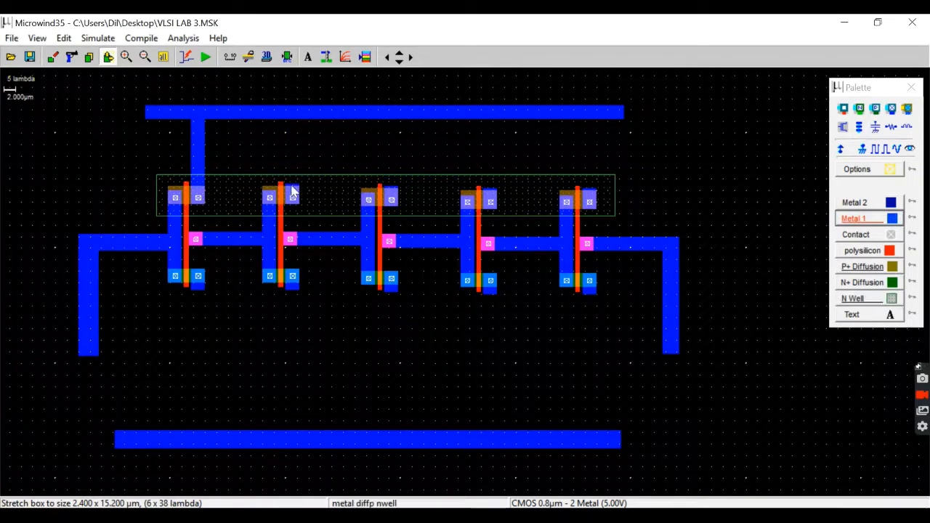
pyautogui.click(291, 191)
pyautogui.moveTo(292, 189); pyautogui.dragTo(296, 120)
pyautogui.moveTo(394, 193); pyautogui.dragTo(401, 114)
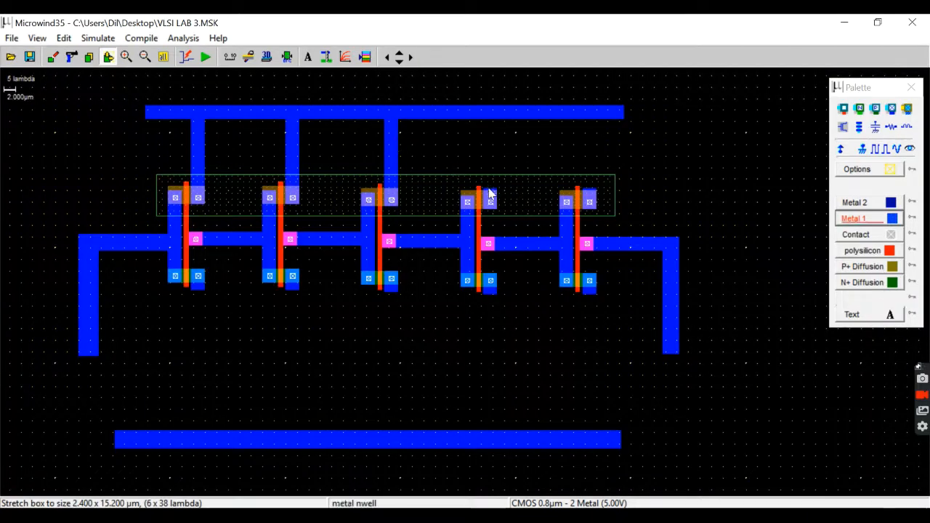
pyautogui.moveTo(483, 192); pyautogui.dragTo(501, 114)
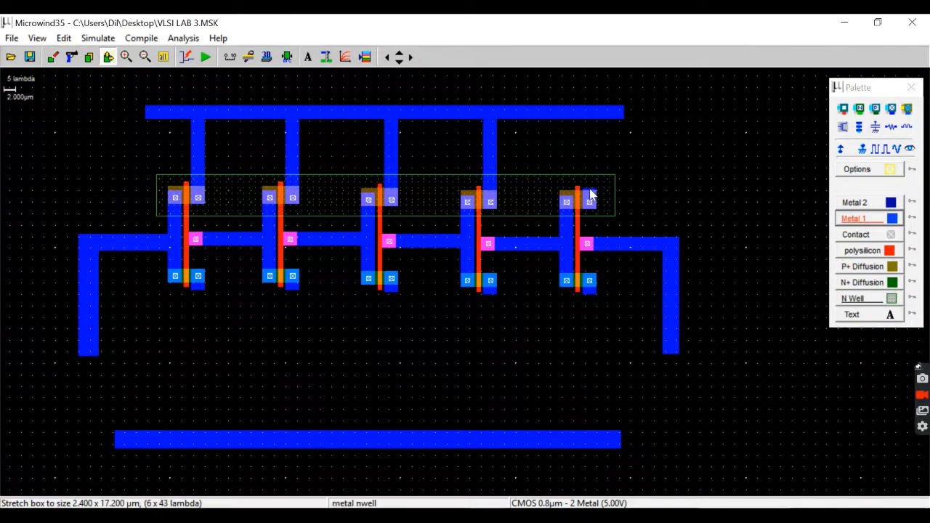
pyautogui.moveTo(591, 195); pyautogui.dragTo(590, 174)
pyautogui.moveTo(597, 121); pyautogui.dragTo(596, 116)
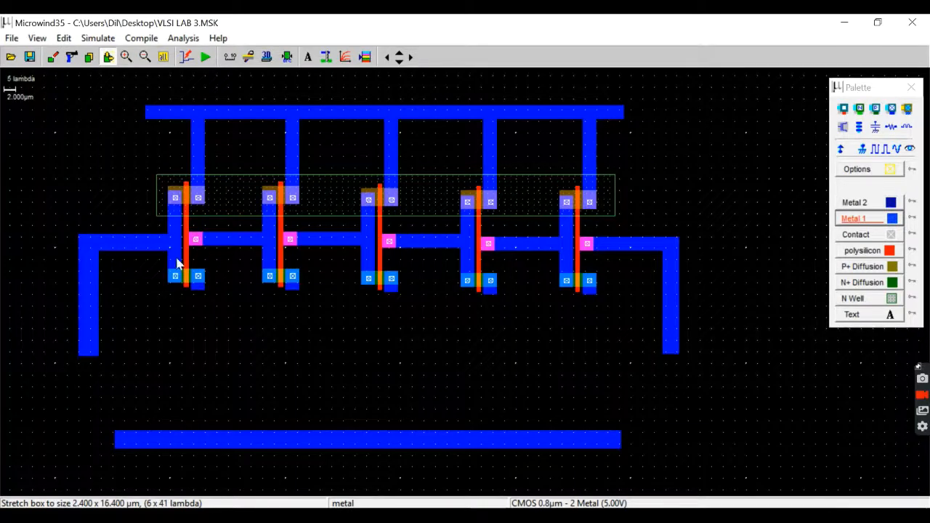
# Stretch the metal 1 on the N-diffusion source contacts of all five inverters down to the lower rail, trimming the third strap flush with it.
pyautogui.moveTo(197, 287); pyautogui.dragTo(213, 432)
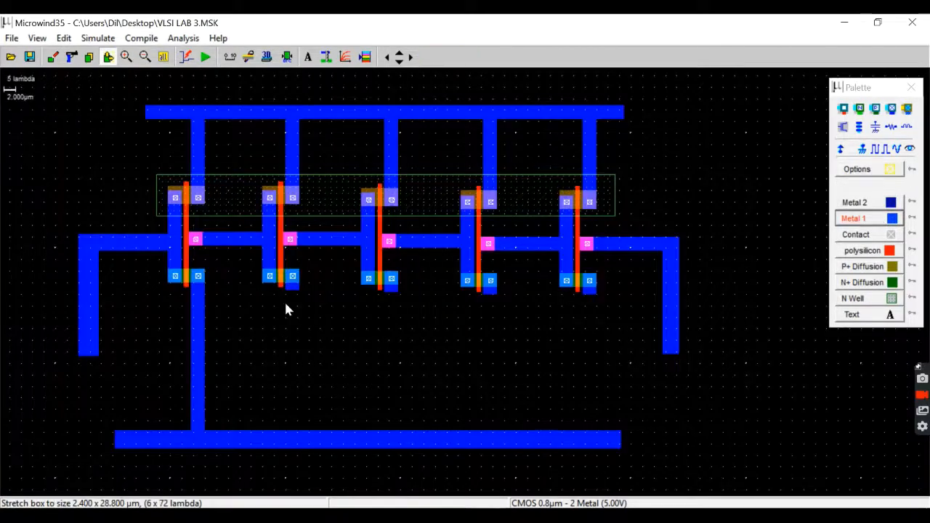
pyautogui.moveTo(293, 292); pyautogui.dragTo(303, 428)
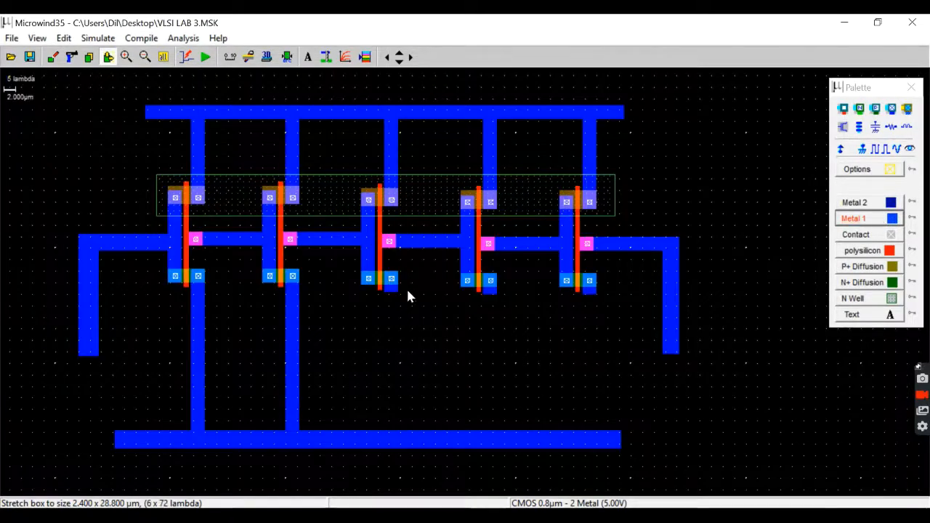
pyautogui.click(394, 292)
pyautogui.moveTo(394, 293); pyautogui.dragTo(393, 449)
pyautogui.moveTo(492, 293); pyautogui.dragTo(491, 439)
pyautogui.click(587, 299)
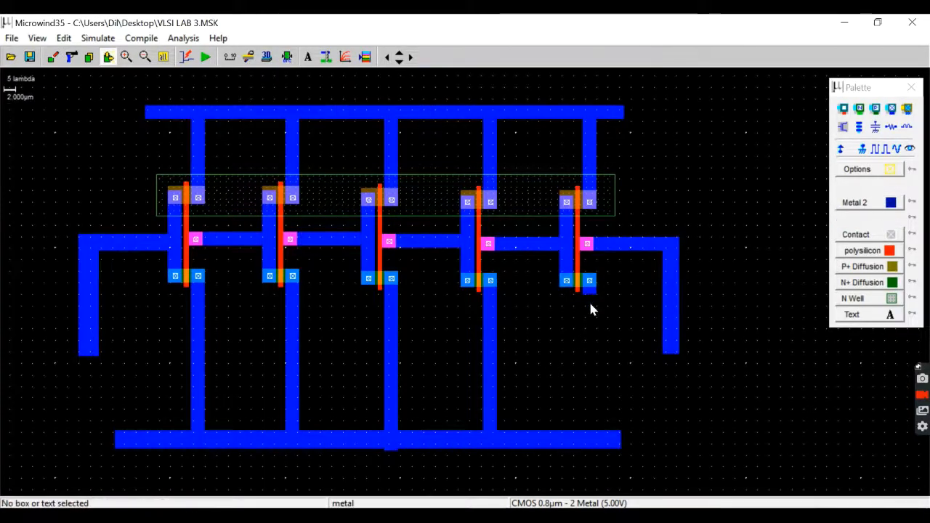
pyautogui.moveTo(595, 294); pyautogui.dragTo(603, 444)
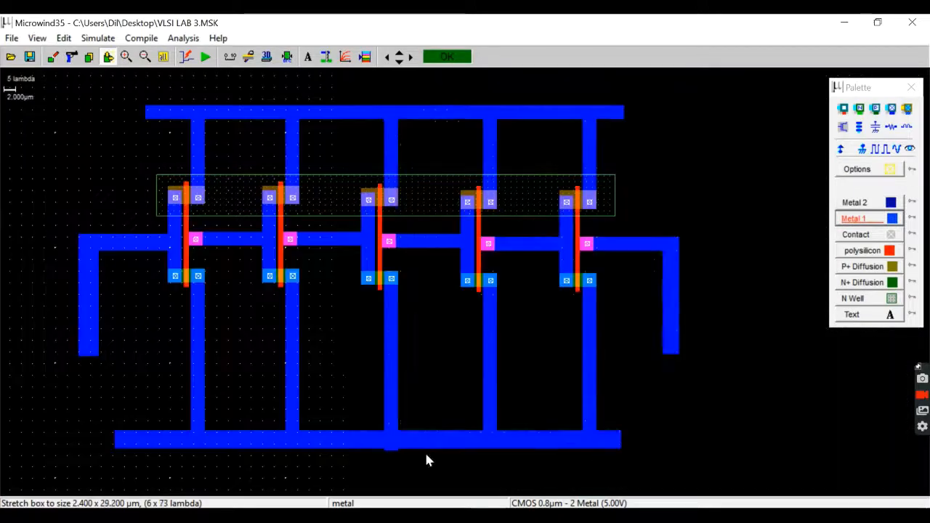
pyautogui.moveTo(387, 450); pyautogui.dragTo(388, 446)
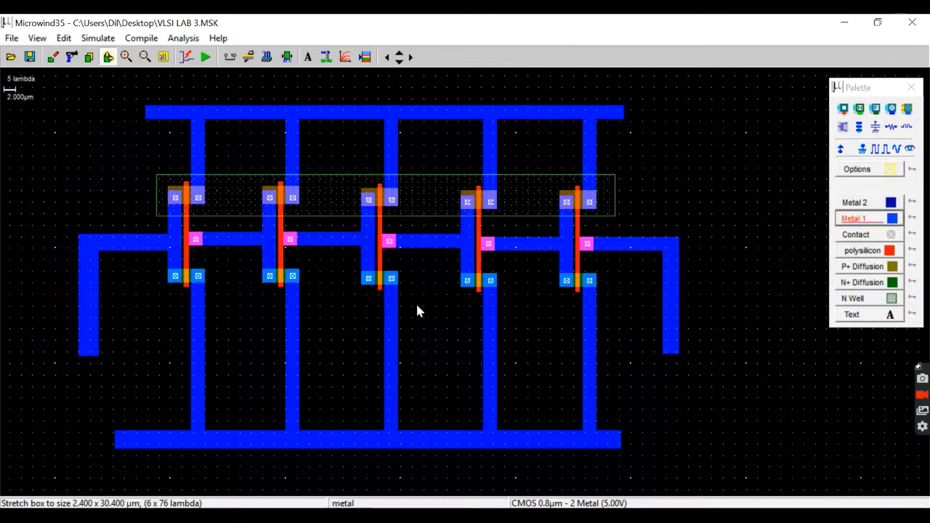
# Draw a horizontal metal 2 feedback strip of 104.0 × 4.4 µm joining the lower ends of the two outer metal 1 legs.
pyautogui.click(864, 202)
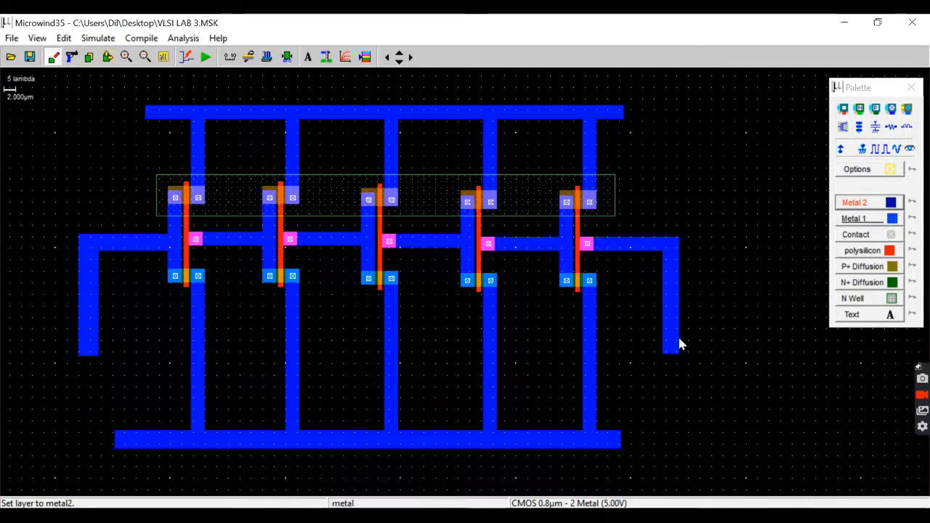
pyautogui.moveTo(677, 349); pyautogui.dragTo(261, 344)
pyautogui.moveTo(112, 332); pyautogui.dragTo(80, 332)
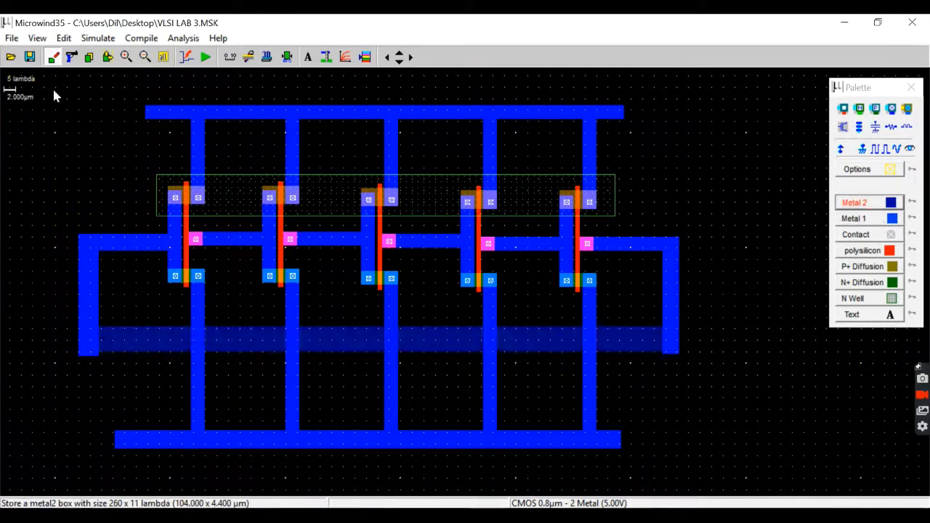
# Resize the left outer metal 1 leg to 4.0 × 20.4 µm so its lower end is flush with the metal 2 strip.
pyautogui.click(108, 56)
pyautogui.click(93, 353)
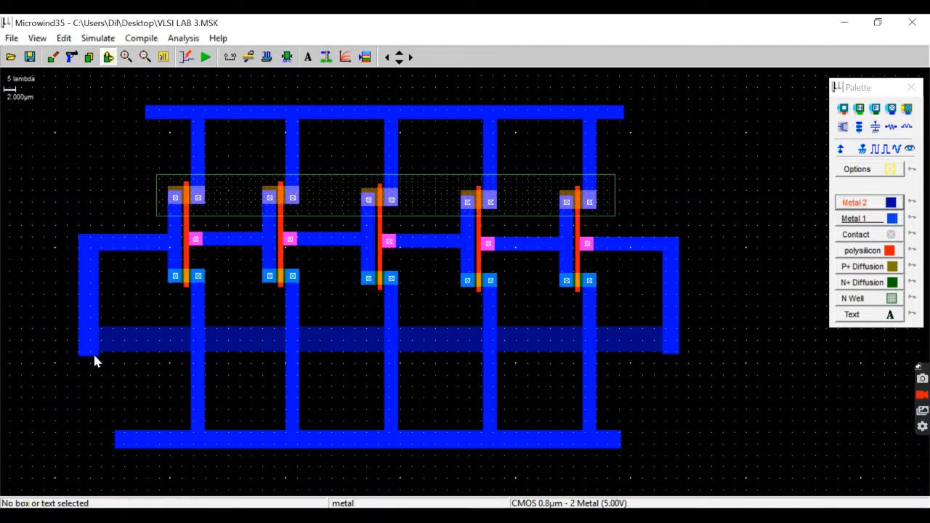
pyautogui.moveTo(95, 356); pyautogui.dragTo(96, 352)
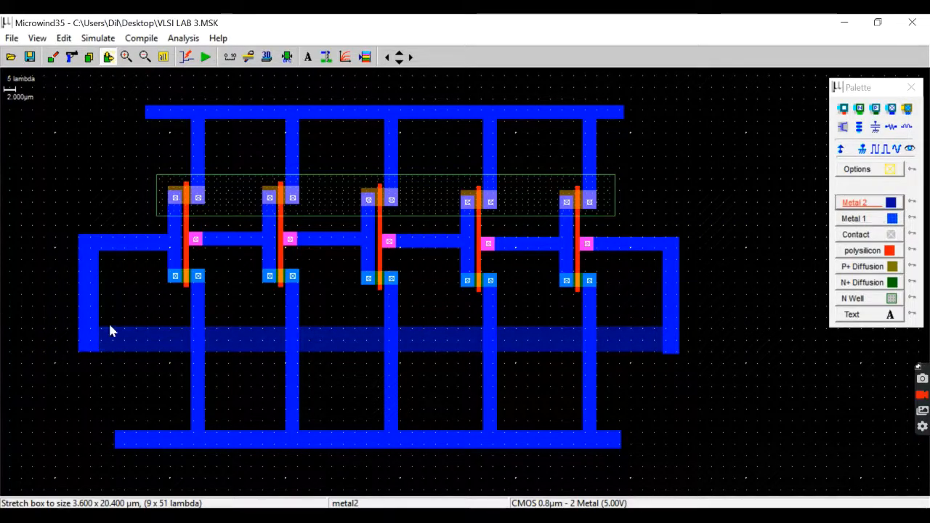
pyautogui.moveTo(97, 331); pyautogui.dragTo(100, 332)
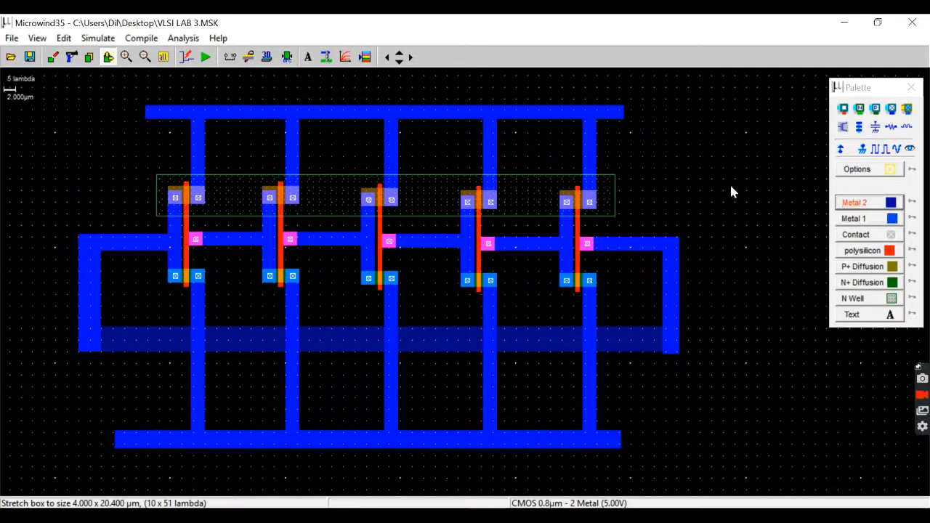
# Place Metal1/Metal2 contacts where the feedback strip meets both outer legs, and resize the right leg to 3.6 × 20.4 µm.
pyautogui.moveTo(880, 90); pyautogui.dragTo(852, 103)
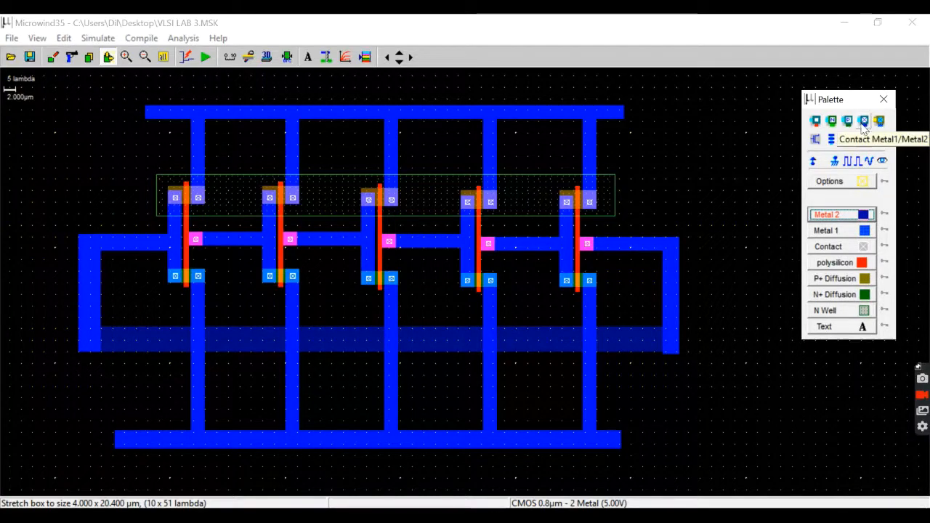
pyautogui.click(863, 121)
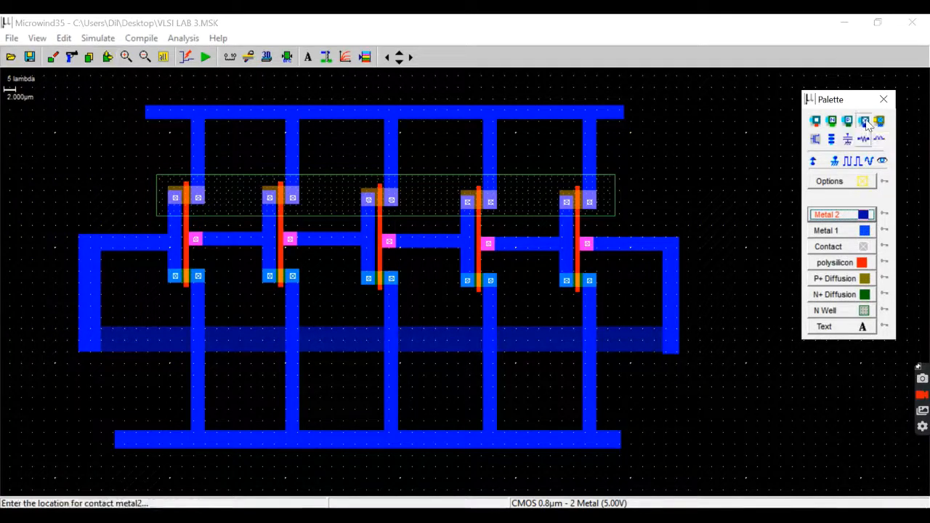
pyautogui.click(89, 342)
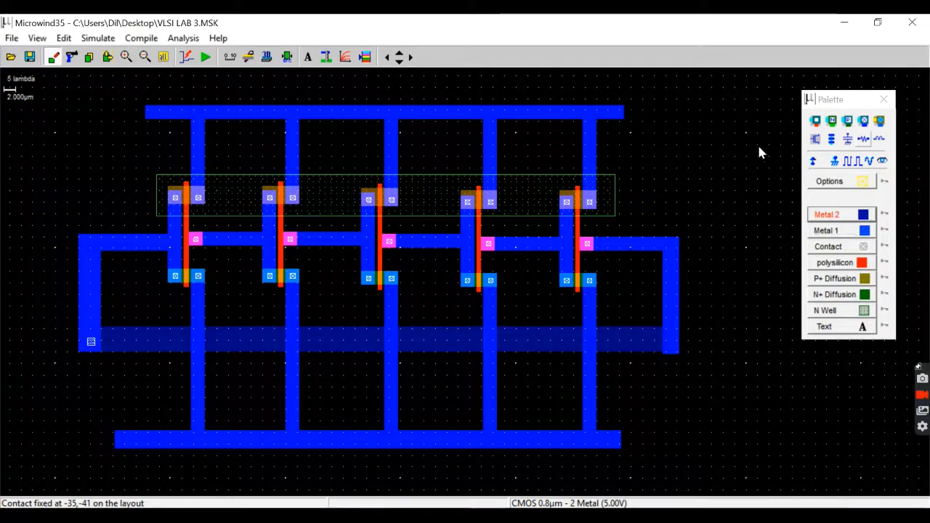
pyautogui.click(863, 122)
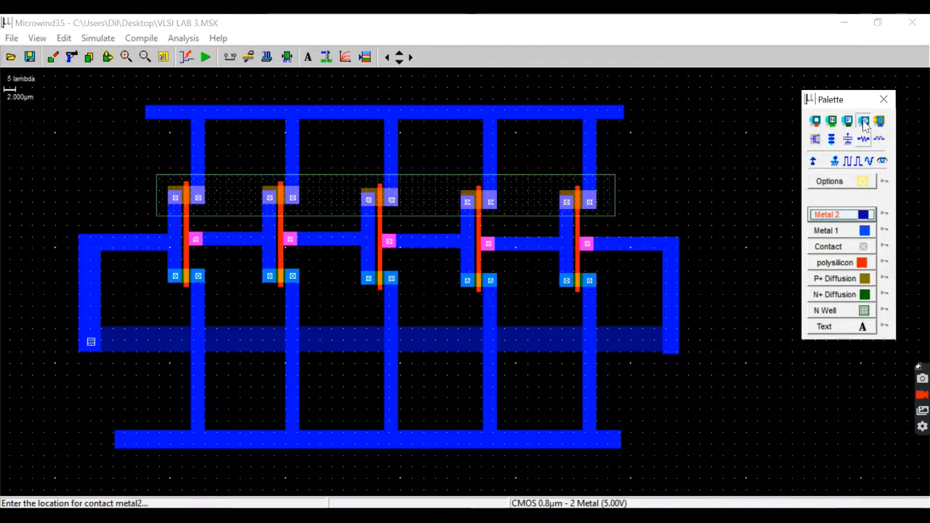
pyautogui.click(669, 339)
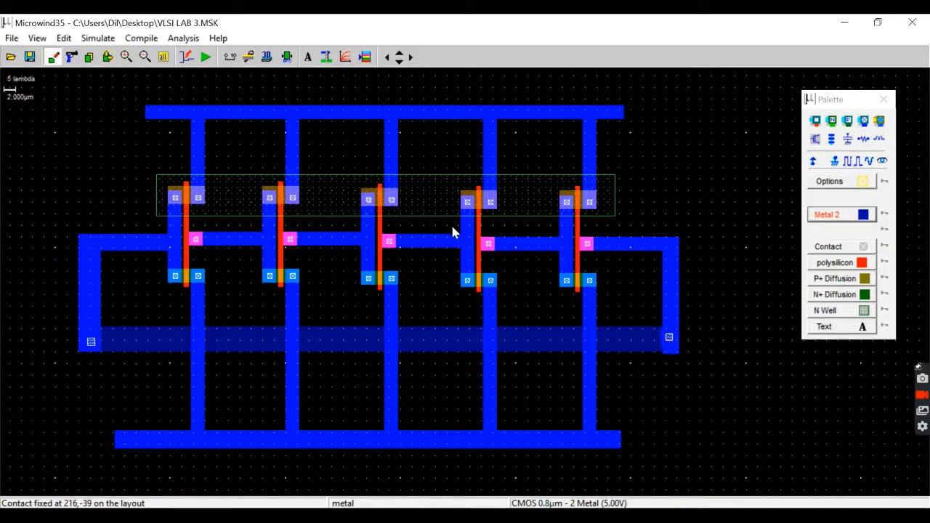
pyautogui.click(107, 56)
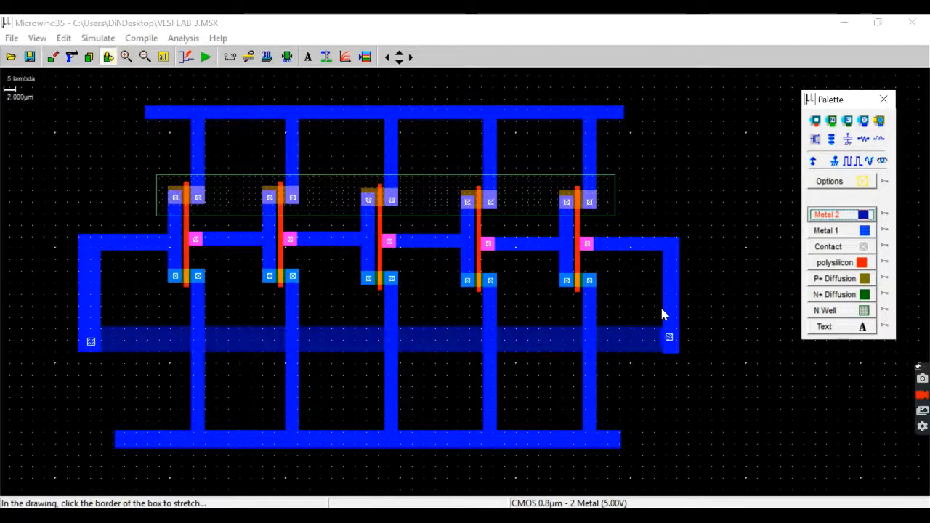
pyautogui.moveTo(663, 311); pyautogui.dragTo(658, 311)
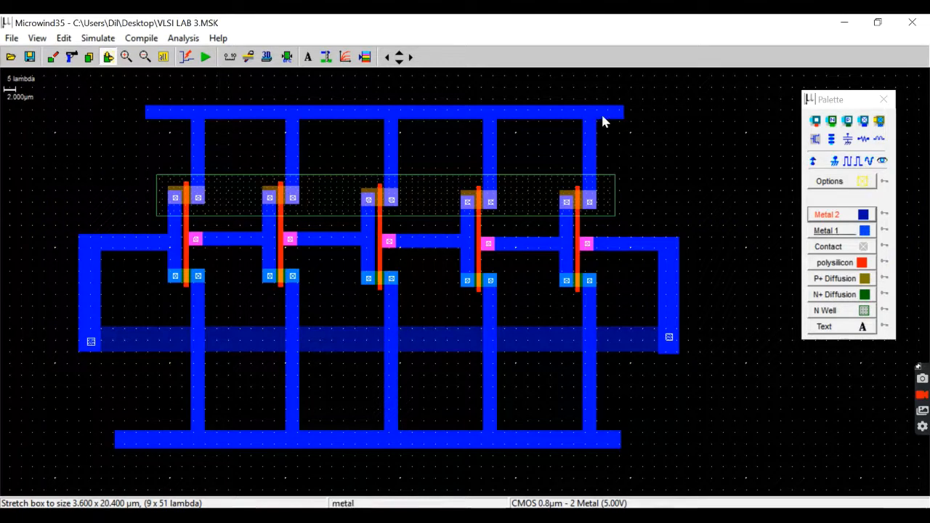
# Add Vdd+ supplies to the upper rail and the N well, and a Vss- ground to the lower rail's right end.
pyautogui.click(815, 163)
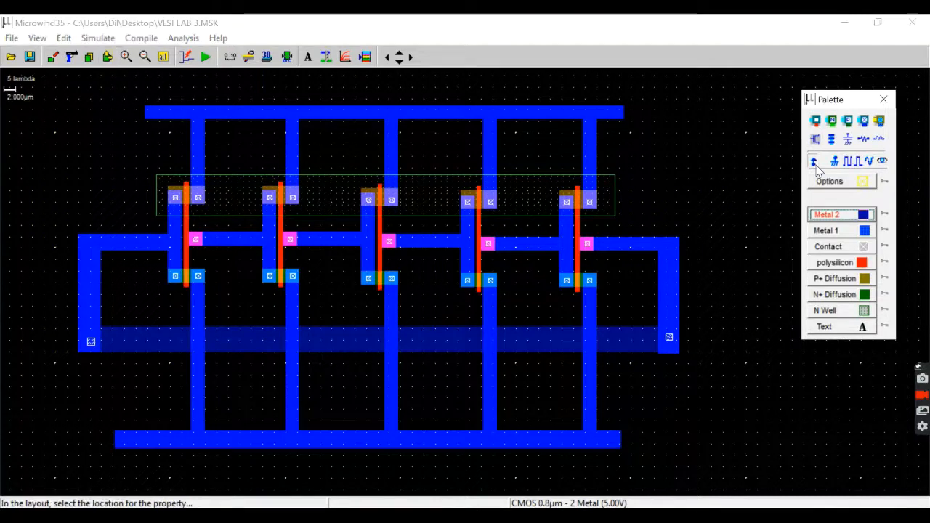
pyautogui.click(180, 116)
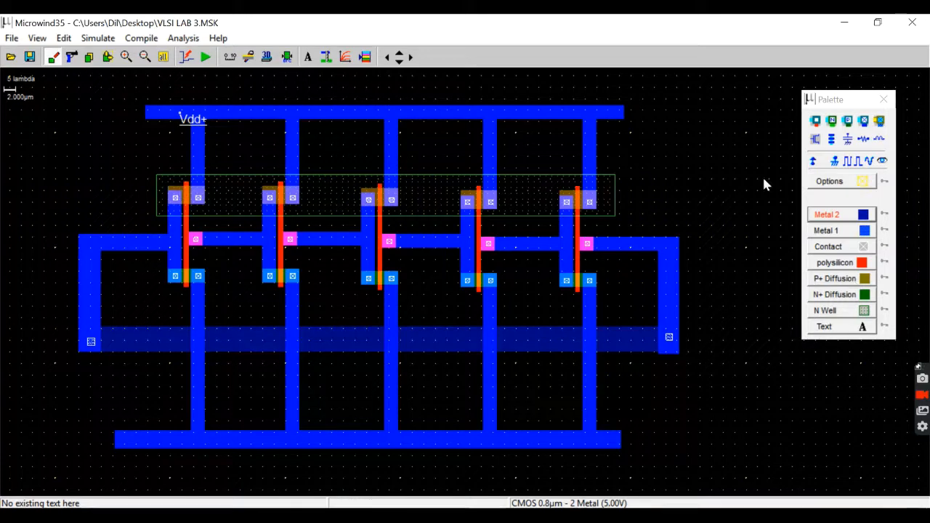
pyautogui.click(813, 161)
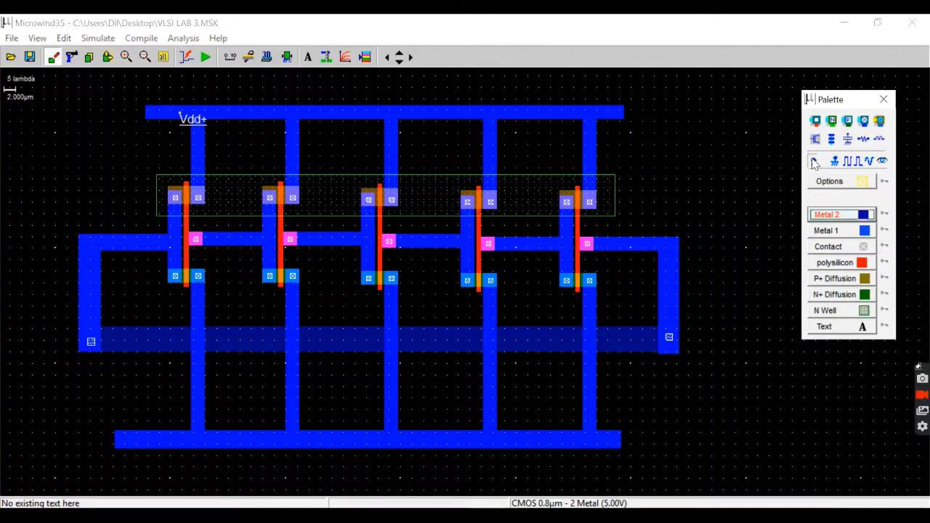
pyautogui.click(163, 187)
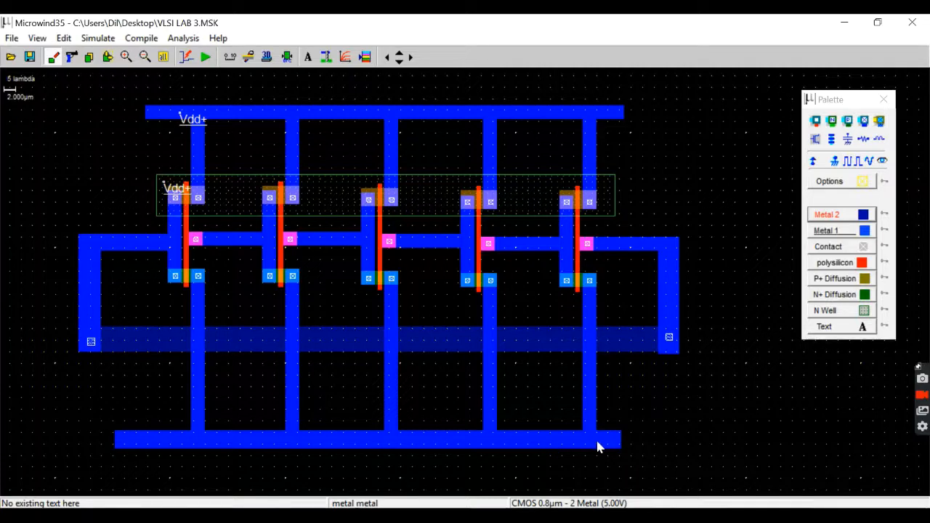
pyautogui.click(835, 161)
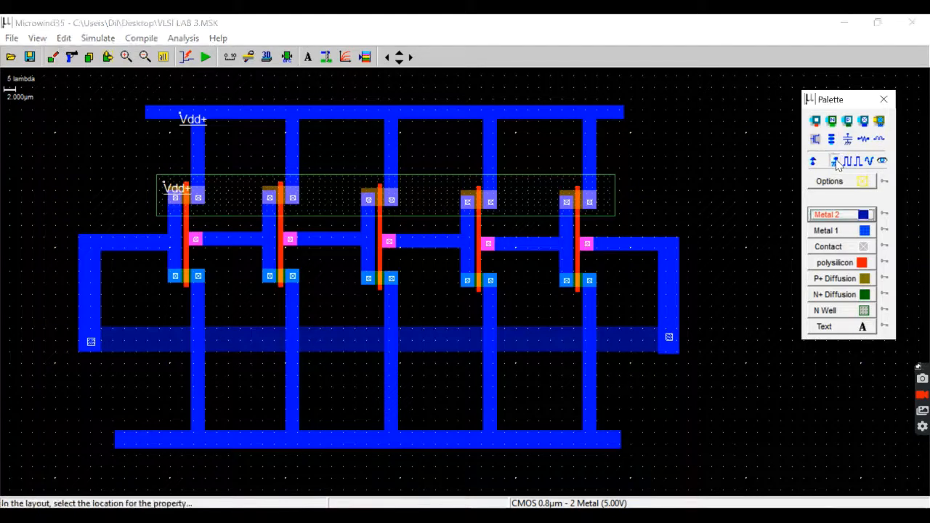
pyautogui.click(601, 446)
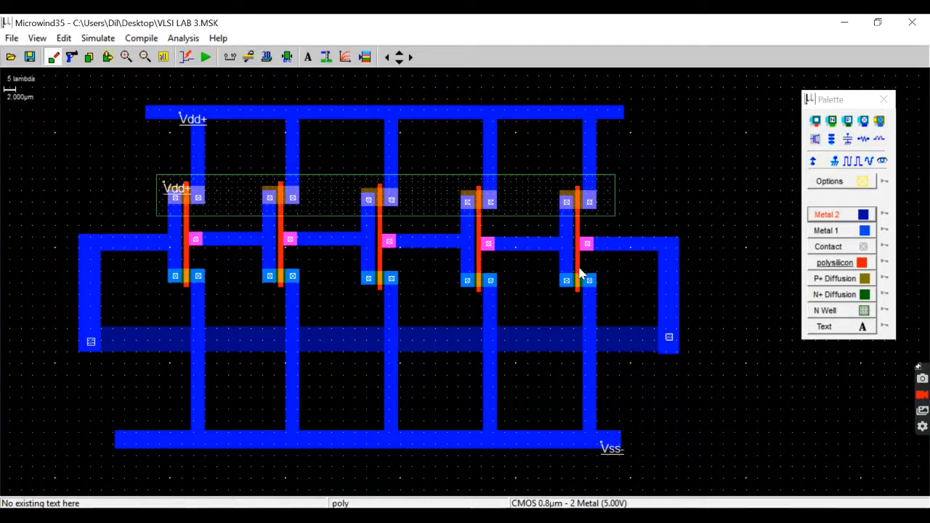
# Add a clock labelled Vin to the fifth inverter's polysilicon gate, with time low and time high both 0.390 ns.
pyautogui.click(841, 214)
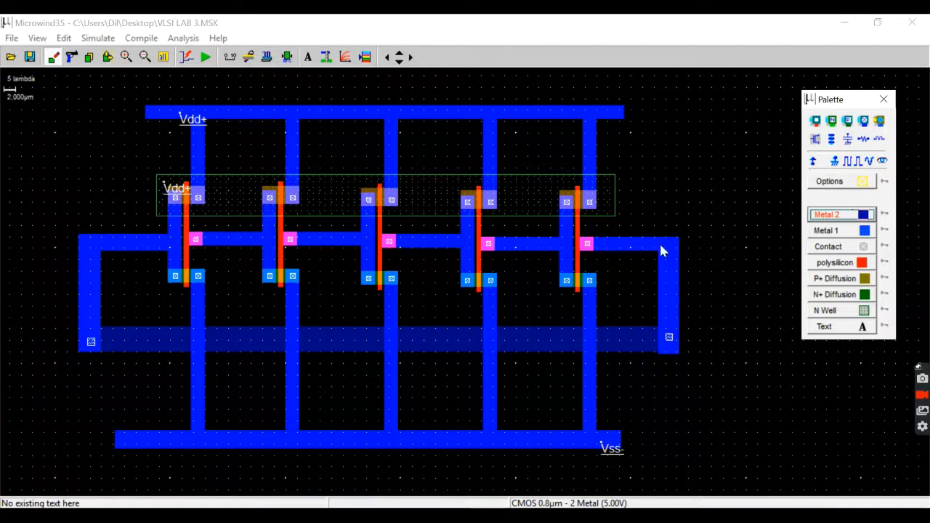
pyautogui.click(852, 161)
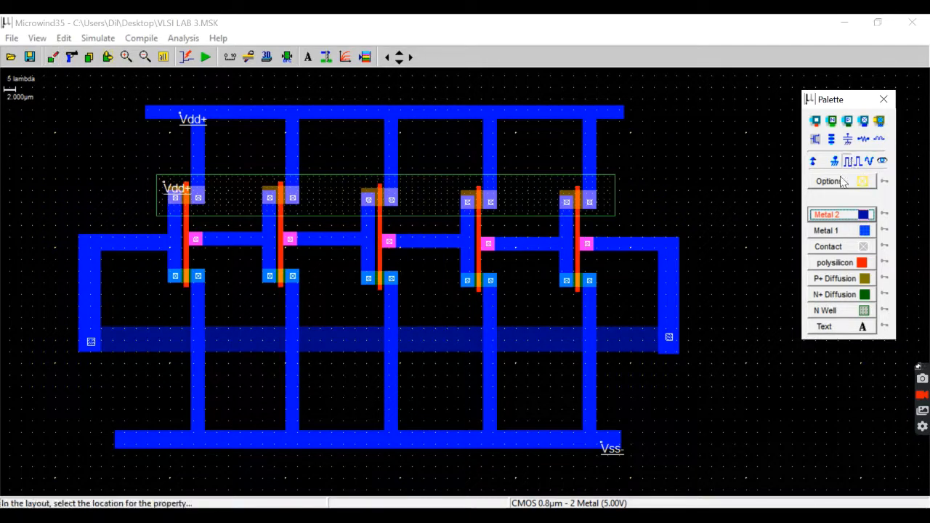
pyautogui.click(580, 274)
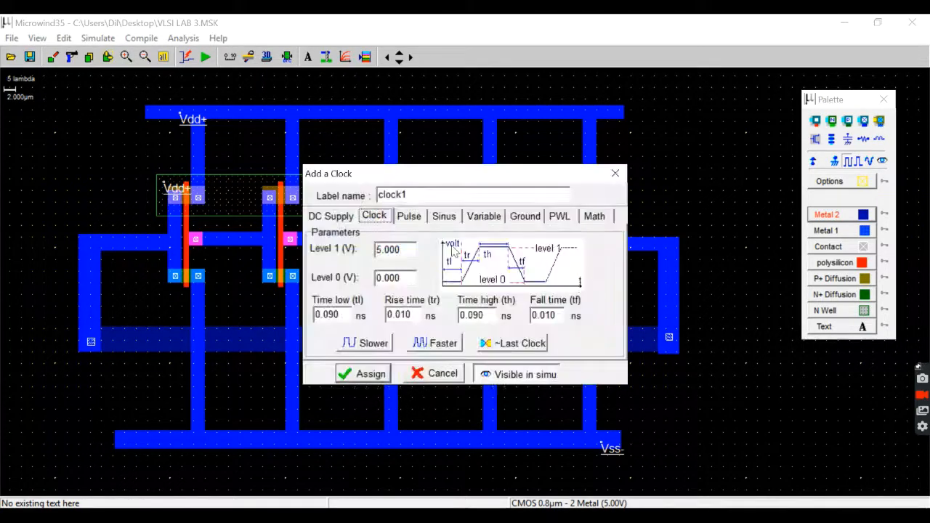
pyautogui.moveTo(408, 194); pyautogui.dragTo(304, 195)
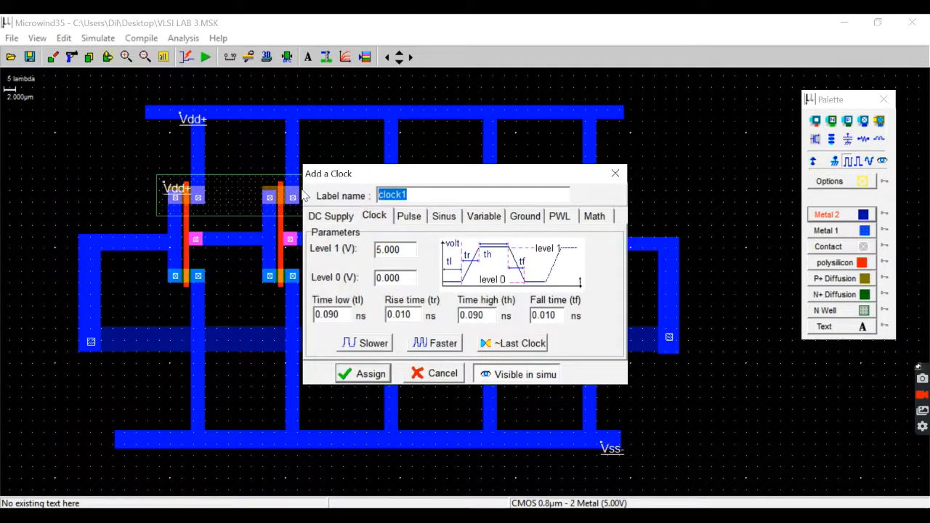
pyautogui.write('Vin')
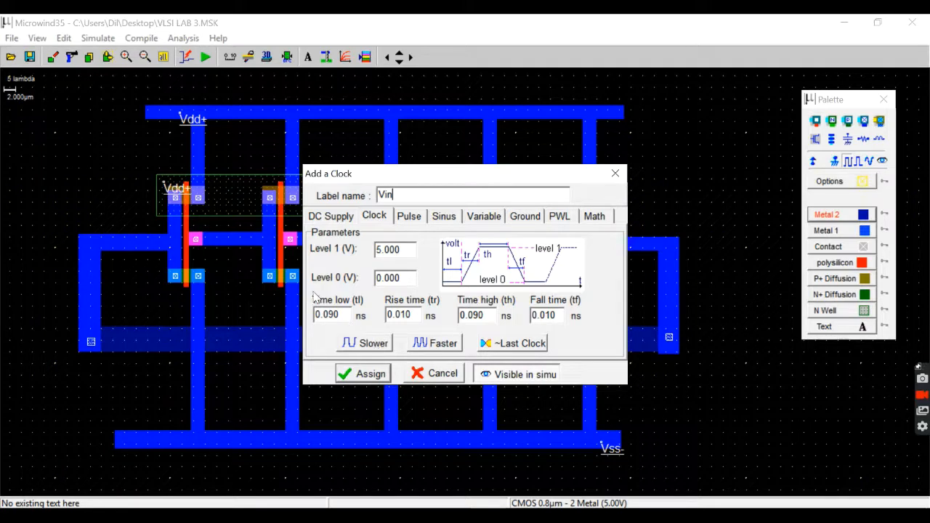
pyautogui.click(349, 345)
pyautogui.click(350, 345)
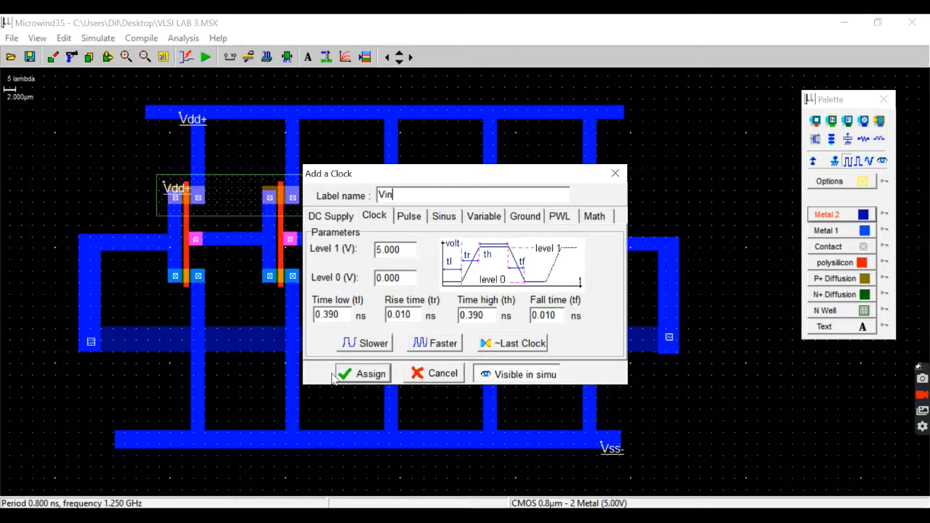
pyautogui.click(390, 375)
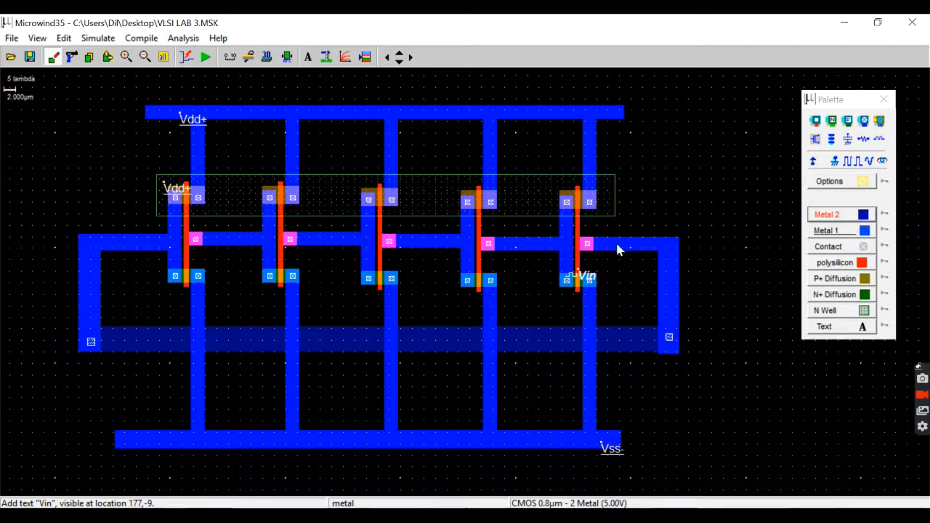
# Add a visible simulation node labelled out1 to the metal 1 track leaving the fifth inverter's gate contact.
pyautogui.click(882, 162)
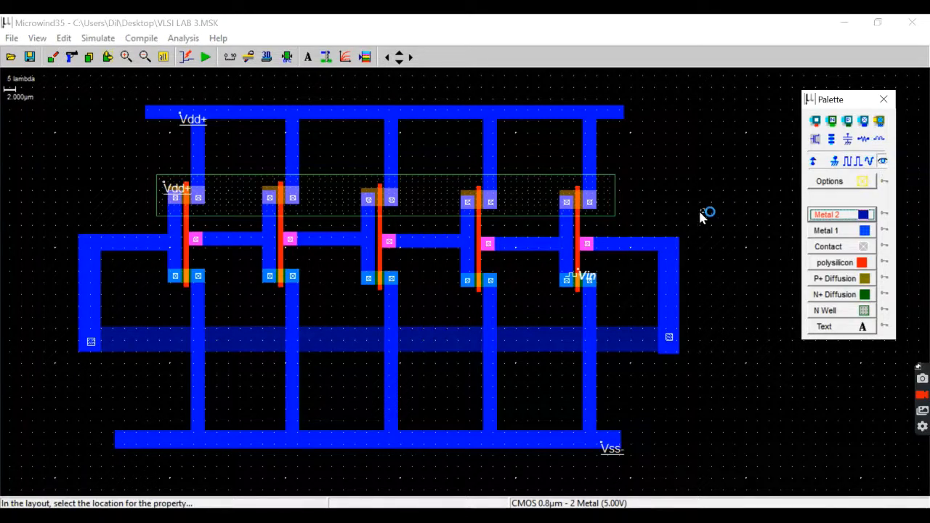
pyautogui.click(610, 242)
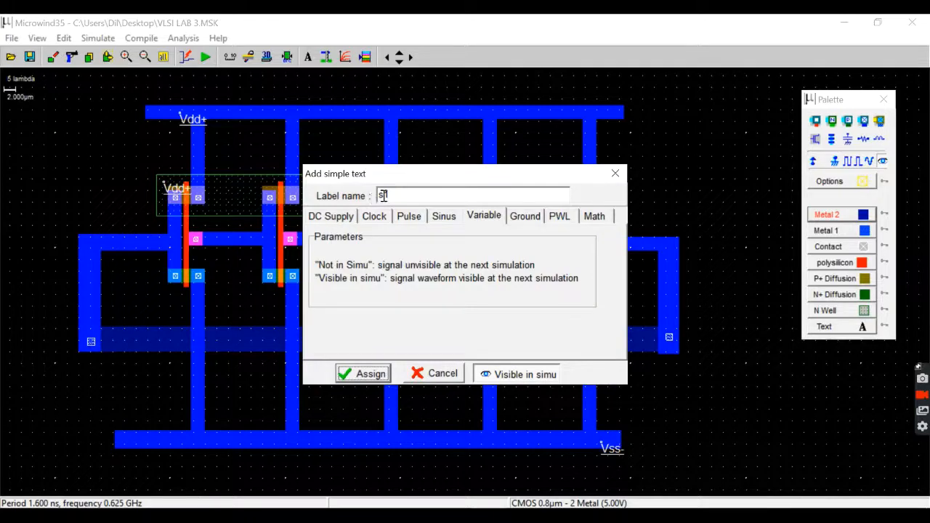
pyautogui.moveTo(384, 196); pyautogui.dragTo(314, 199)
pyautogui.moveTo(398, 194); pyautogui.dragTo(334, 193)
pyautogui.click(392, 197)
pyautogui.moveTo(392, 194); pyautogui.dragTo(359, 207)
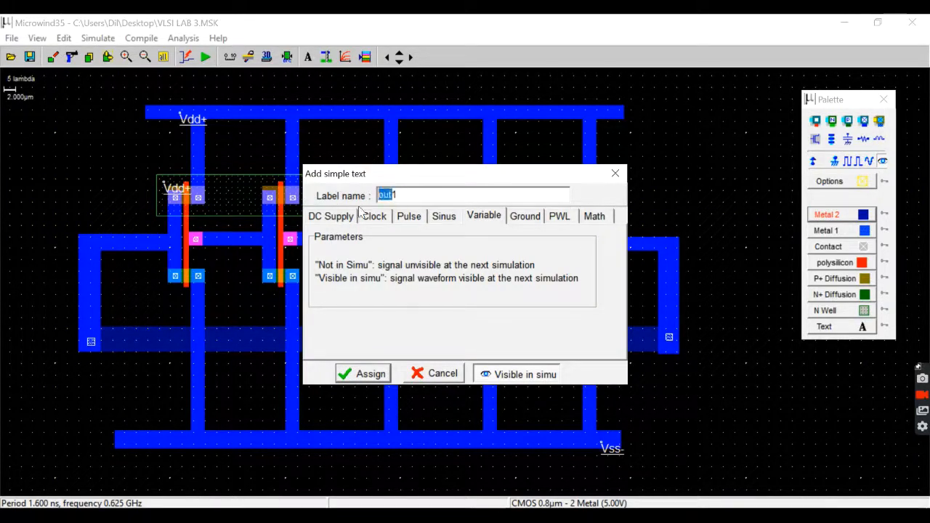
pyautogui.click(368, 375)
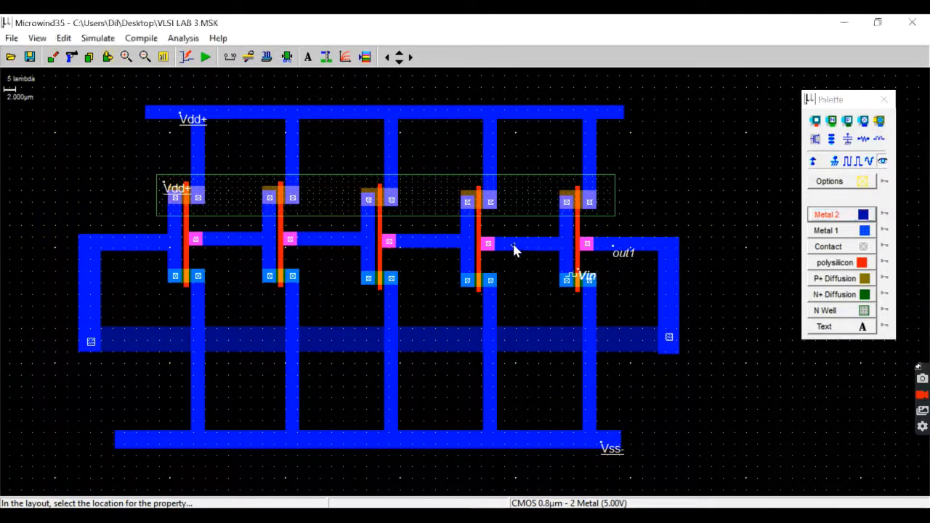
# Add visible nodes out2 and out3 to the metal 1 links beside the fourth and third inverters' gate contacts.
pyautogui.click(515, 247)
pyautogui.doubleClick(381, 195)
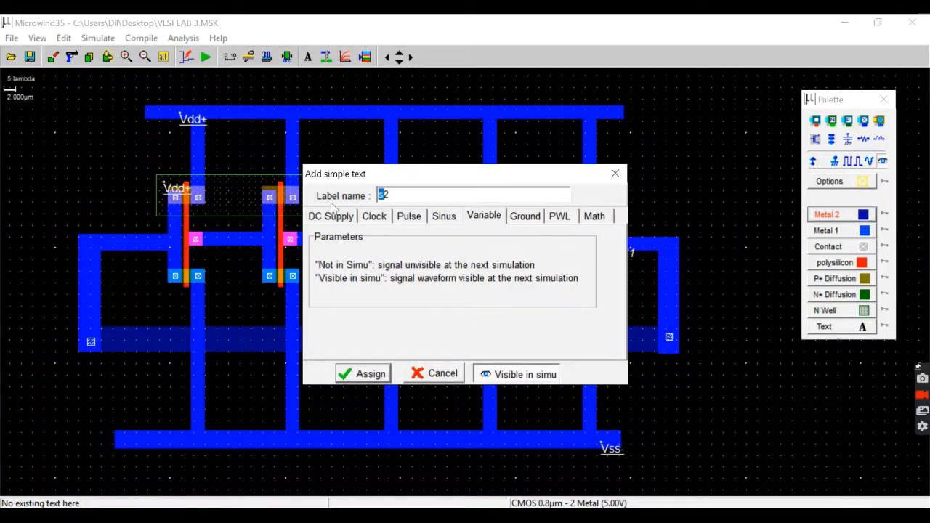
pyautogui.write('out2')
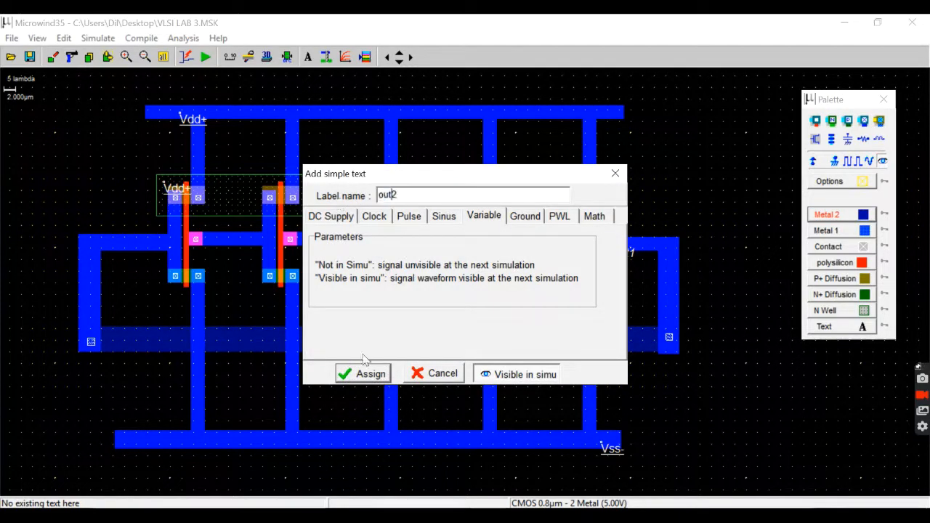
pyautogui.click(363, 373)
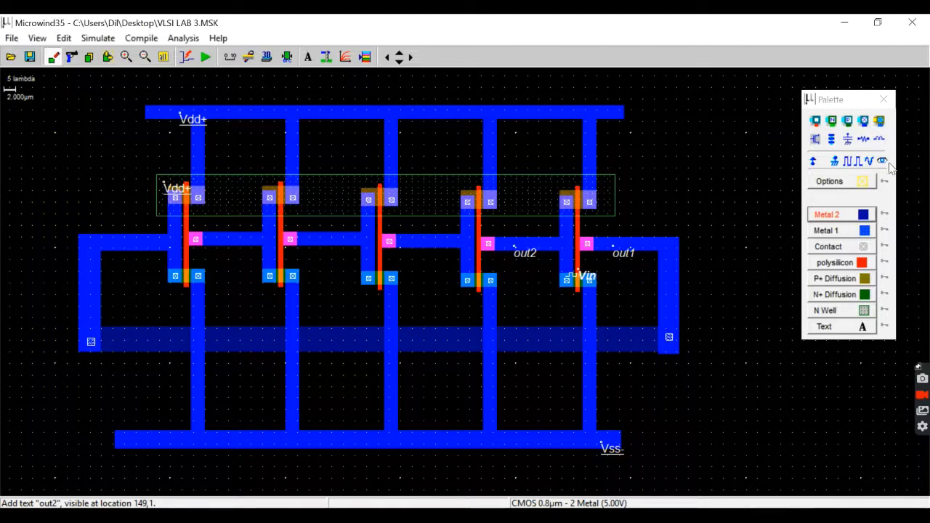
pyautogui.click(427, 248)
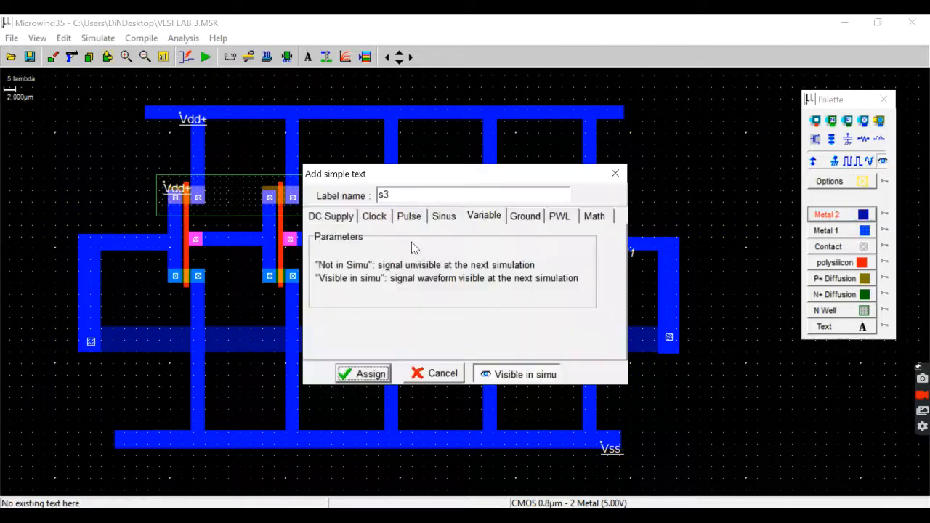
pyautogui.doubleClick(382, 195)
pyautogui.write('out3')
pyautogui.click(363, 374)
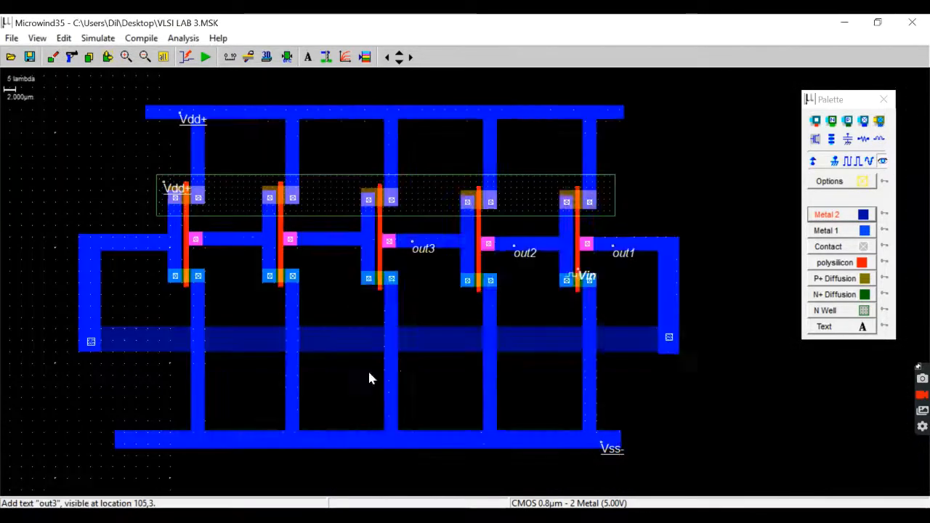
# Add visible nodes out4 and out5 to the metal 1 links beside the second and first inverters' gate contacts.
pyautogui.click(869, 161)
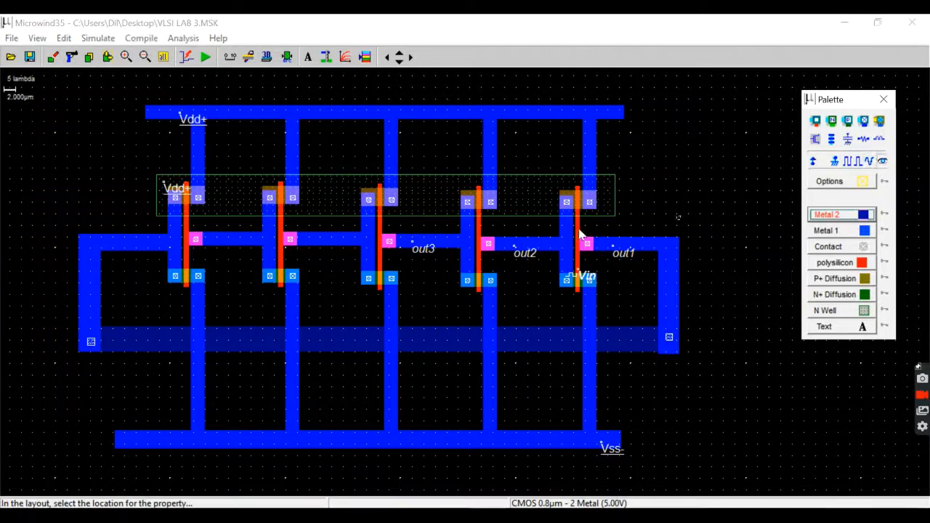
pyautogui.click(305, 248)
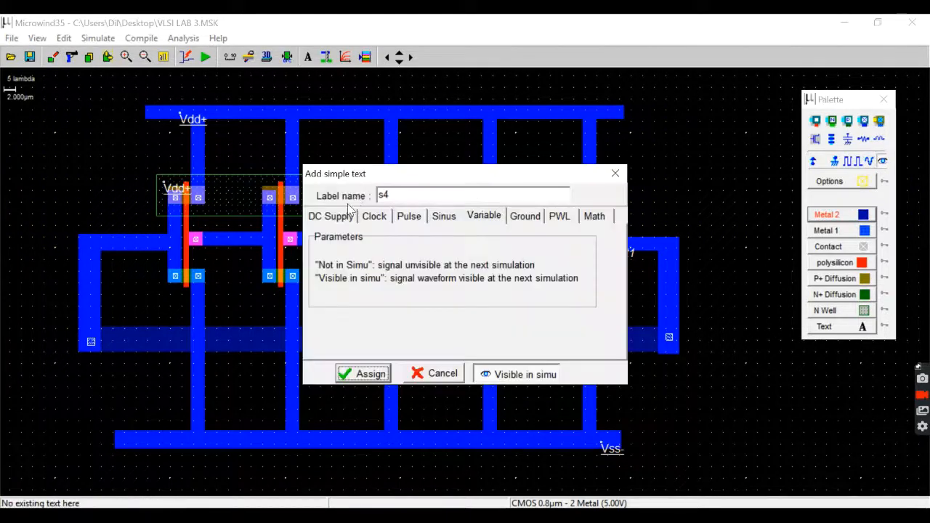
pyautogui.doubleClick(387, 195)
pyautogui.write('out4')
pyautogui.click(369, 376)
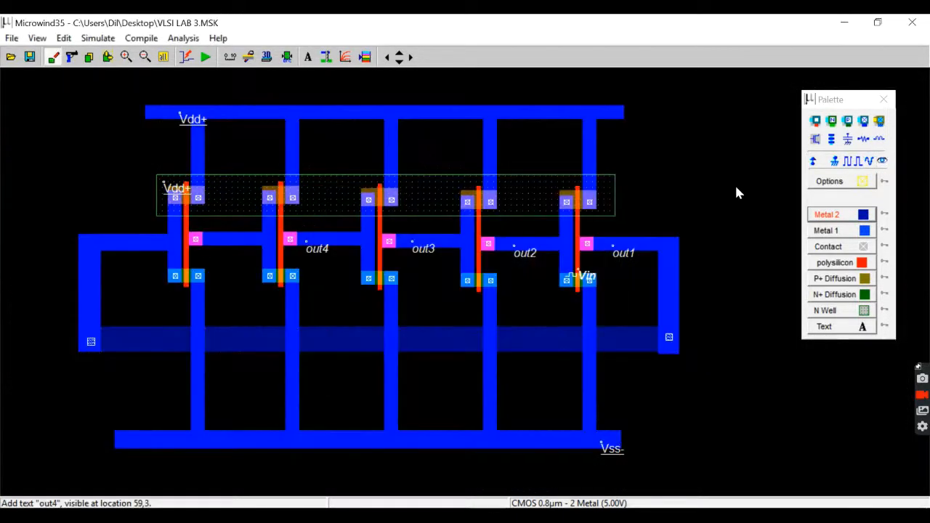
pyautogui.click(215, 240)
pyautogui.write('out5')
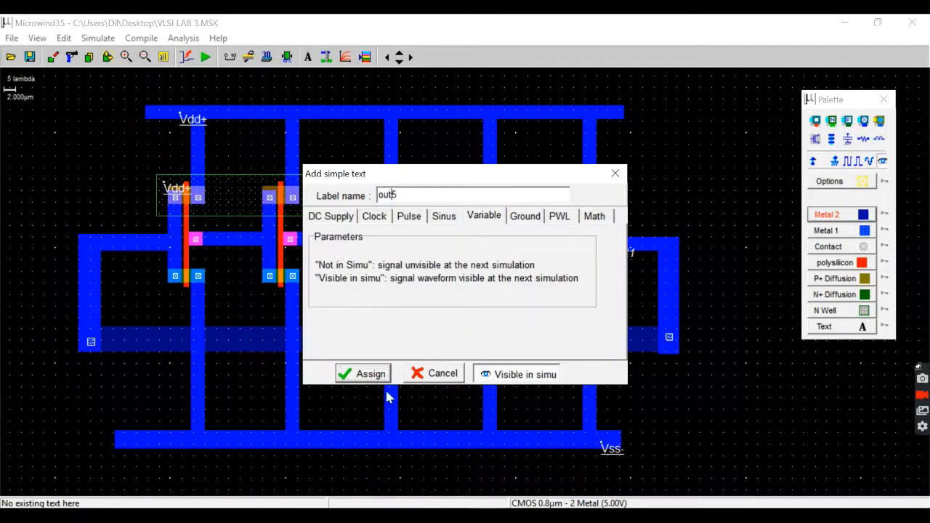
pyautogui.click(378, 377)
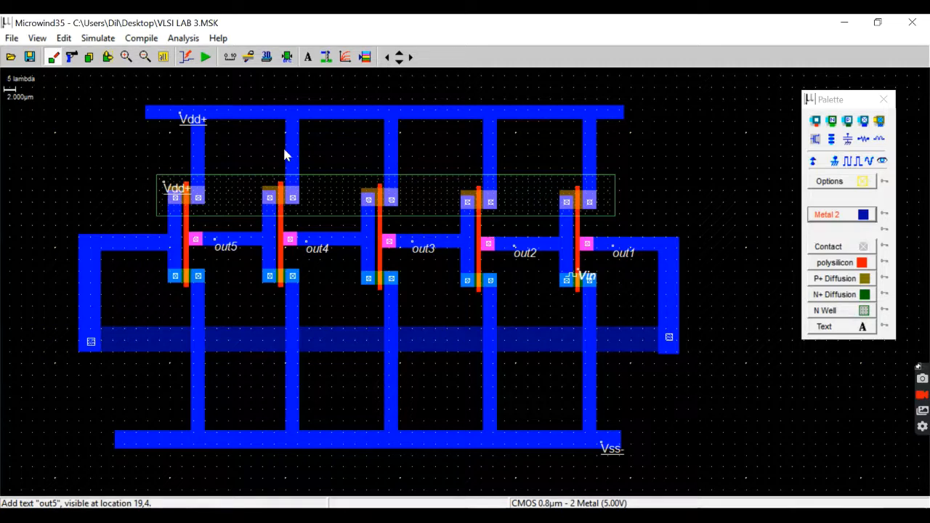
# Check the design rules, stretch the N well's lower edge downward to make it 79.600 × 8.000 µm, and repeat the check.
pyautogui.click(288, 57)
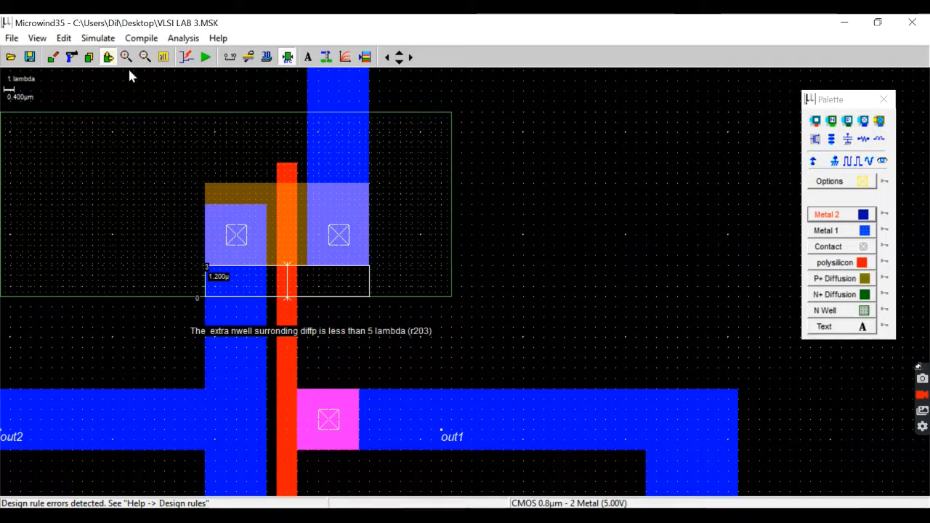
pyautogui.click(405, 301)
pyautogui.moveTo(404, 297); pyautogui.dragTo(407, 316)
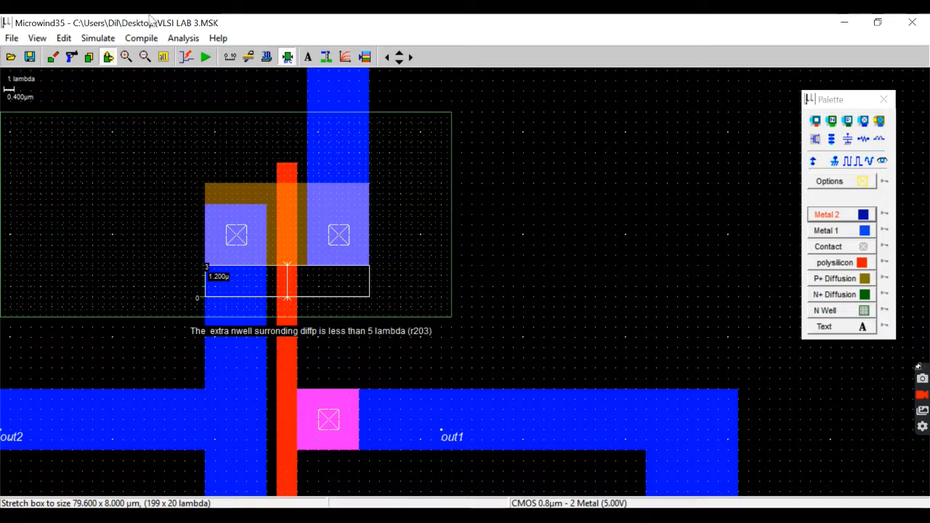
pyautogui.click(289, 58)
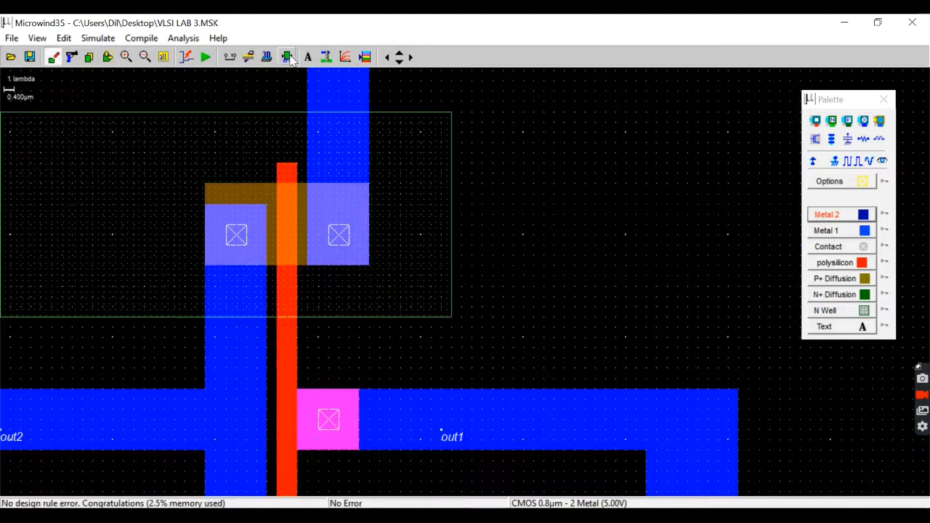
pyautogui.click(288, 58)
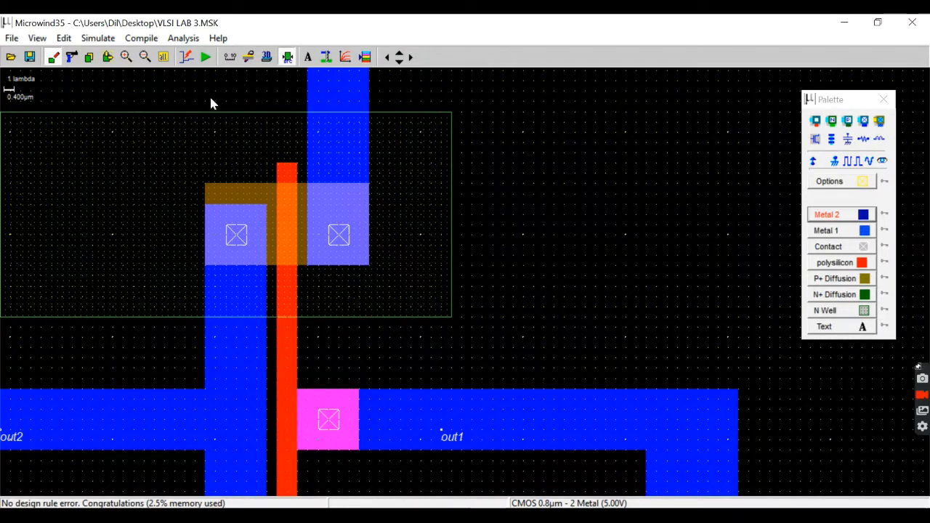
# Run the analog simulation of the layout and set its time scale to 5n.
pyautogui.click(206, 58)
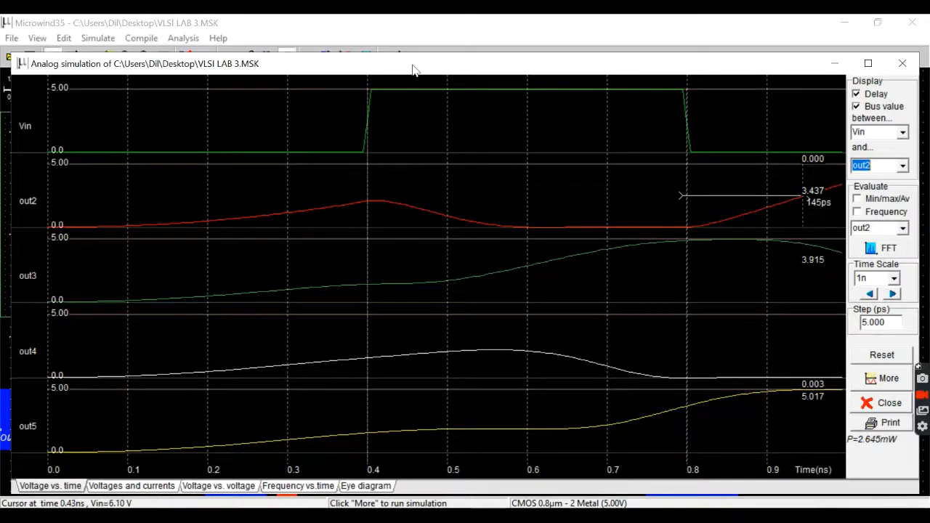
pyautogui.moveTo(413, 68); pyautogui.dragTo(406, 53)
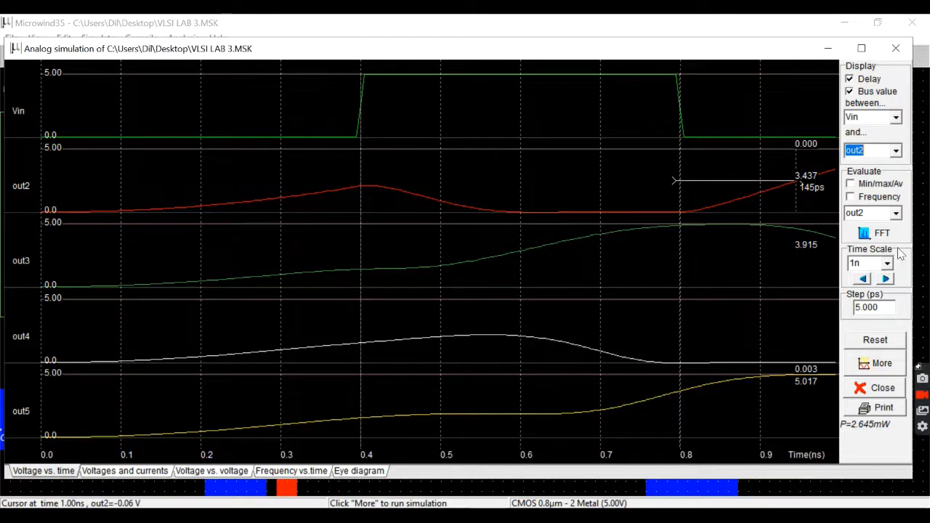
pyautogui.click(878, 265)
pyautogui.click(887, 263)
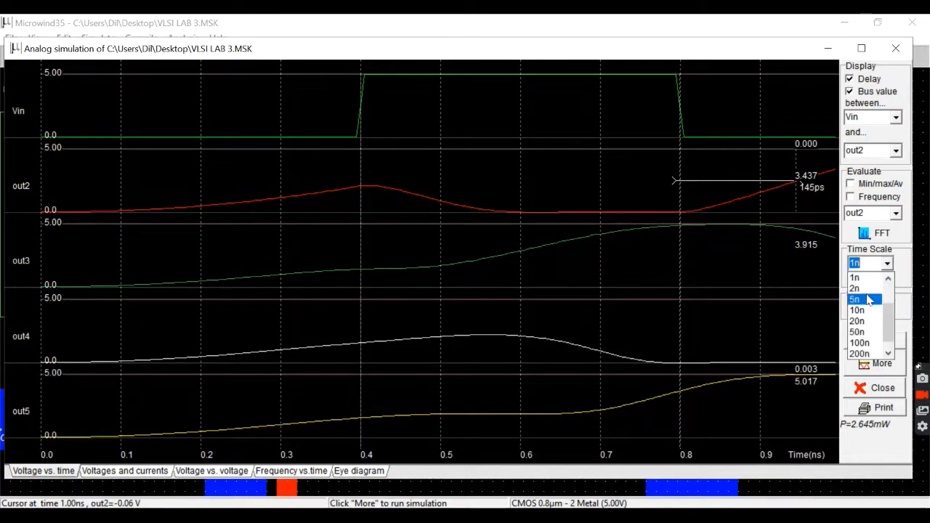
pyautogui.click(856, 300)
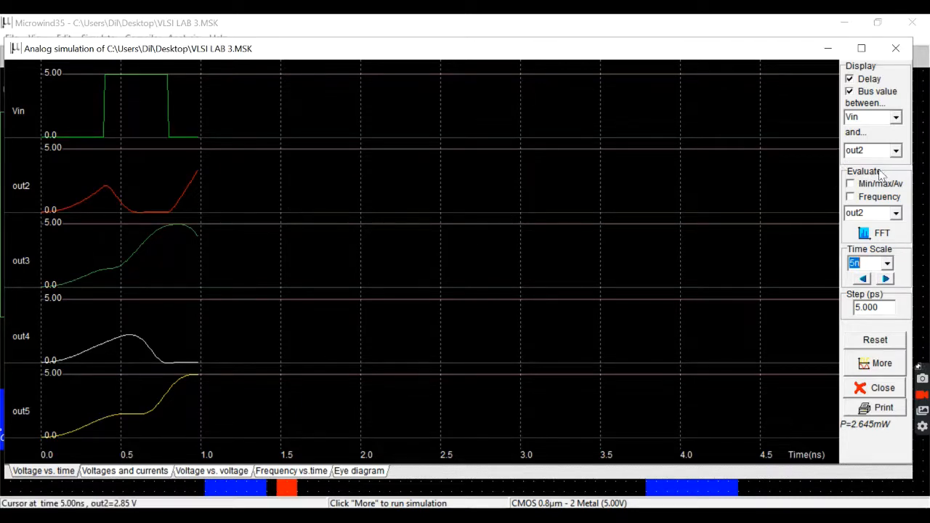
# Restart the simulation with frequency evaluation enabled for out2, and return to the full layout.
pyautogui.click(850, 197)
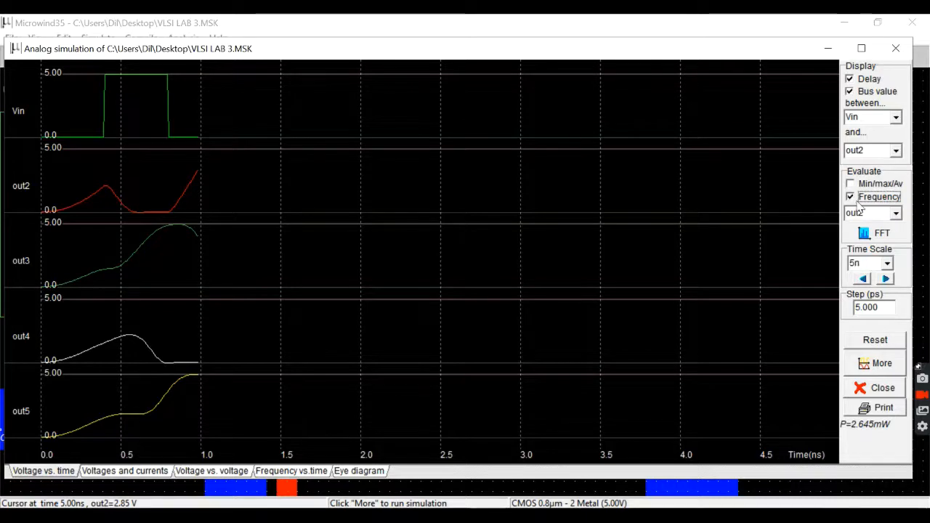
pyautogui.click(872, 341)
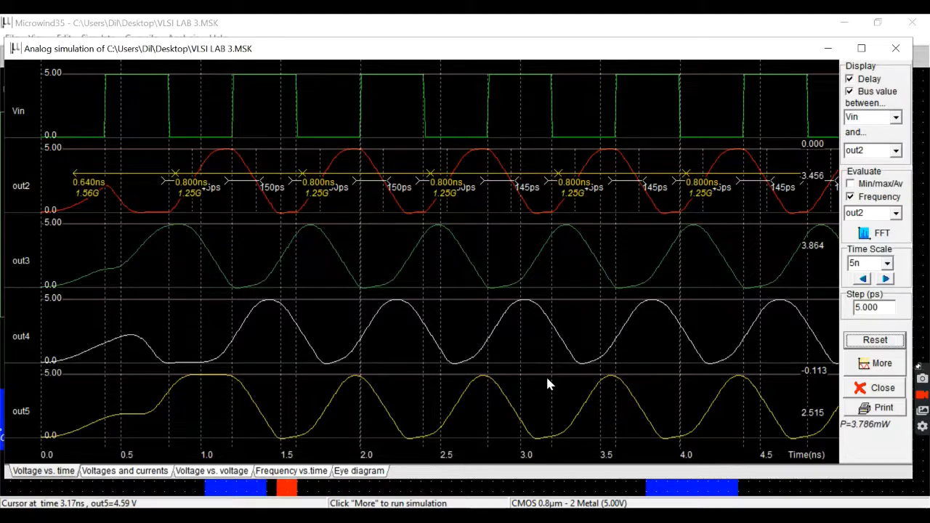
pyautogui.click(885, 390)
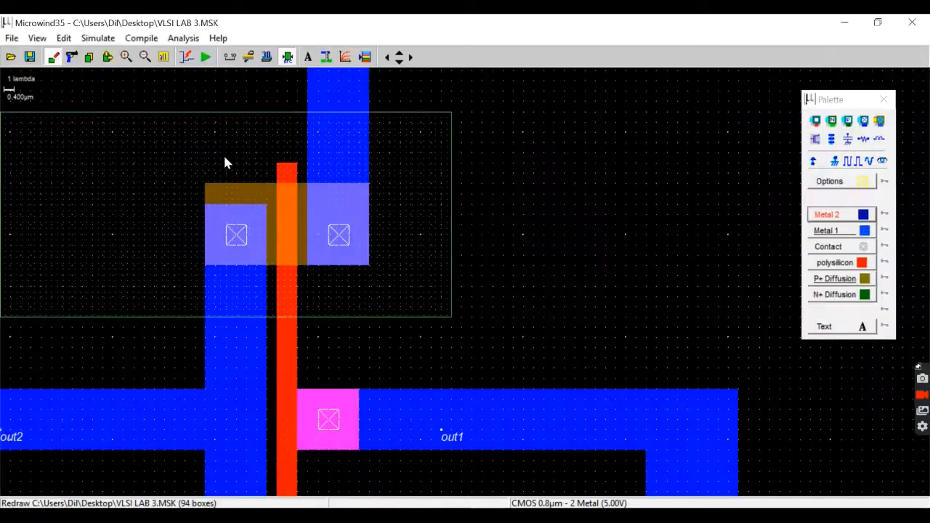
pyautogui.click(163, 57)
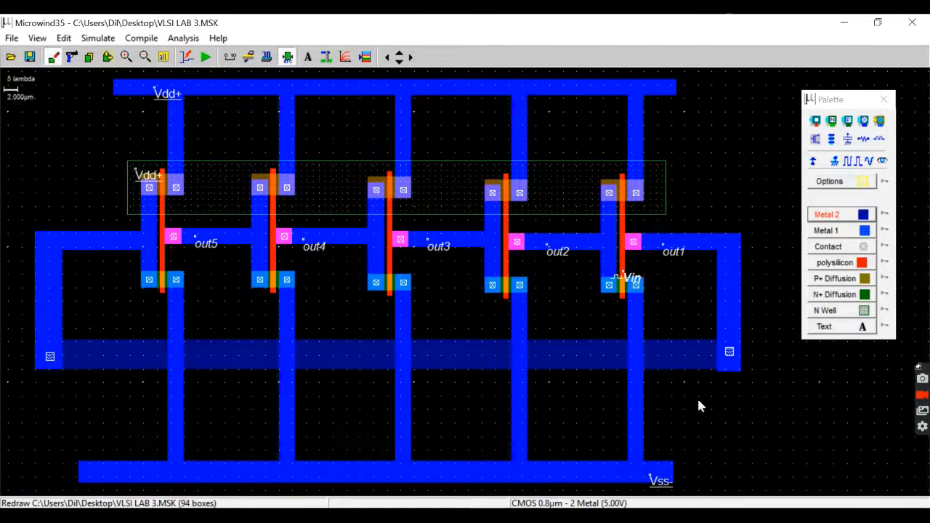